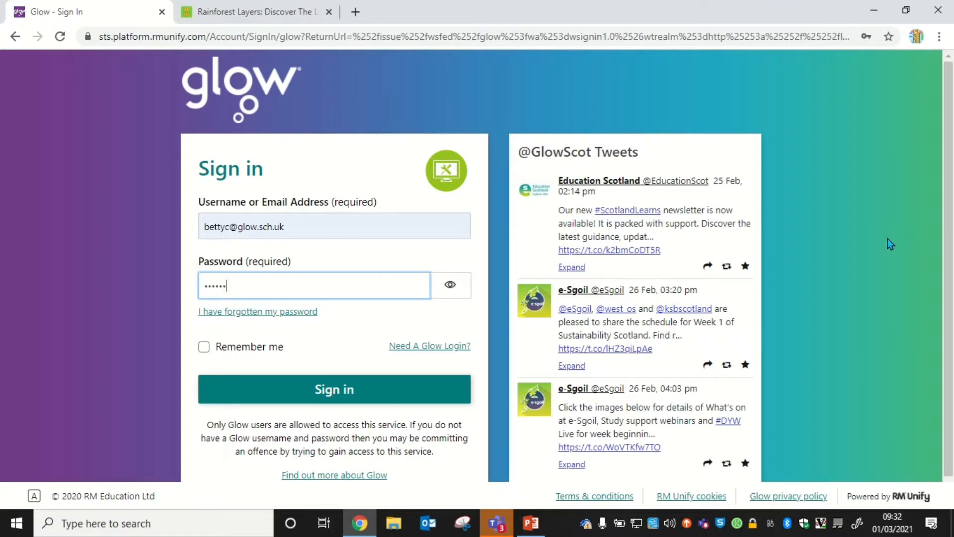
Sign in to Glow with the entered account details and open Office 365 Home.
click(354, 387)
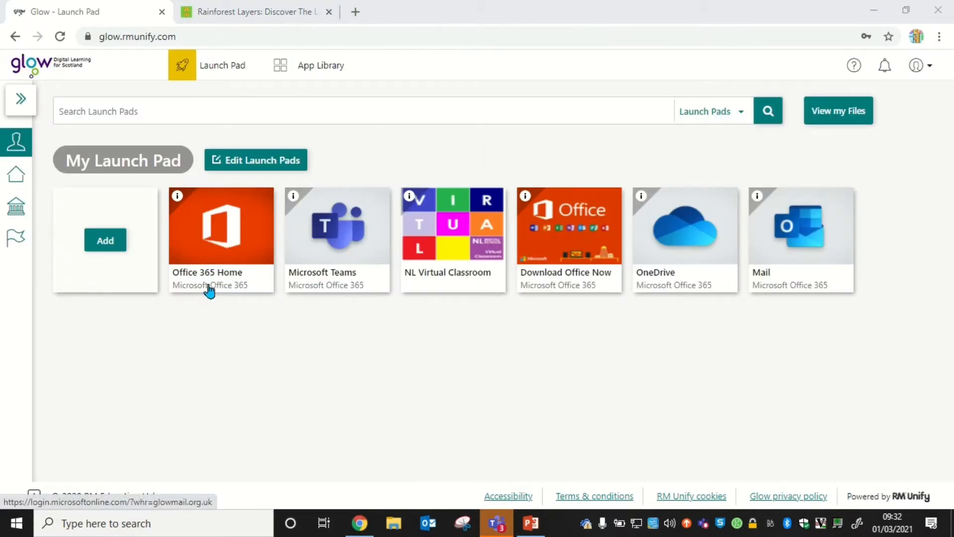
click(245, 259)
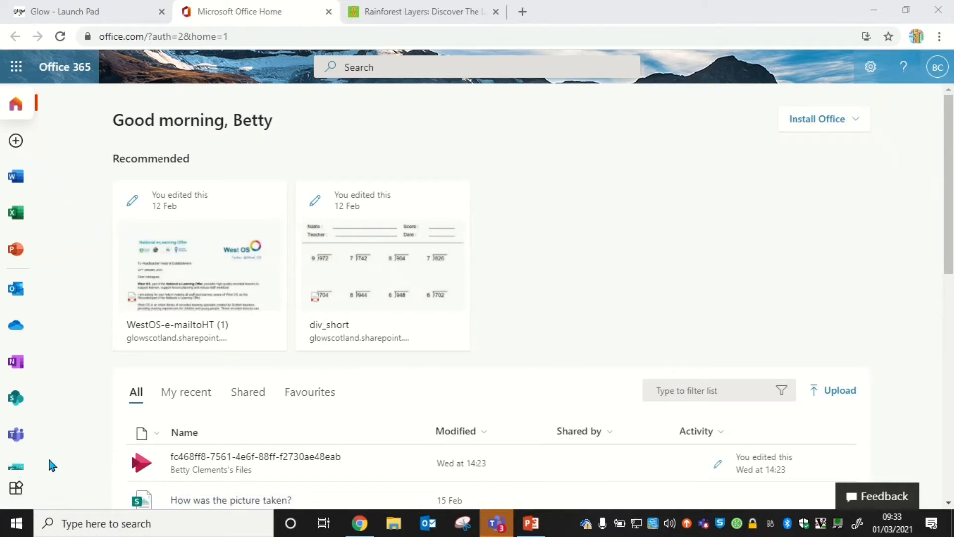
Open Sway from Office 365 and create a new blank Sway.
click(22, 472)
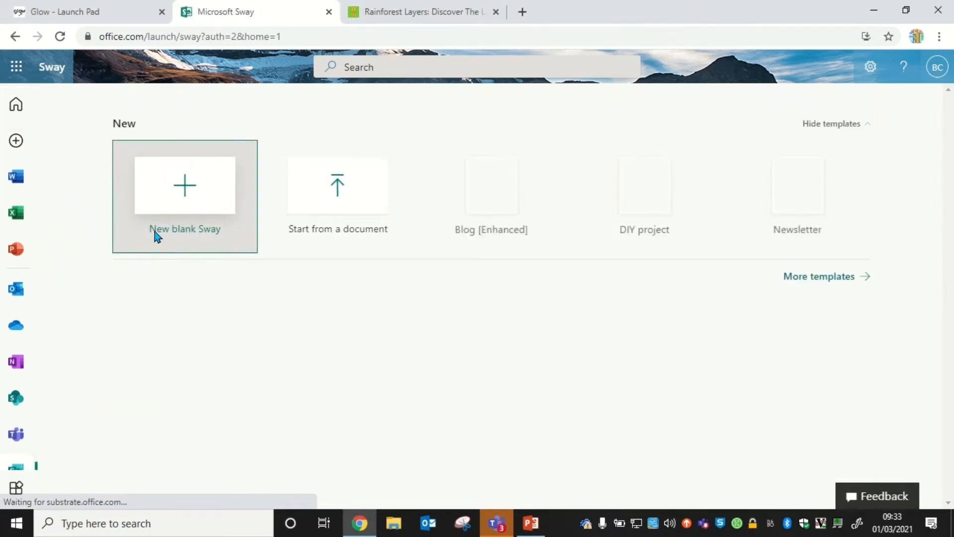
click(182, 188)
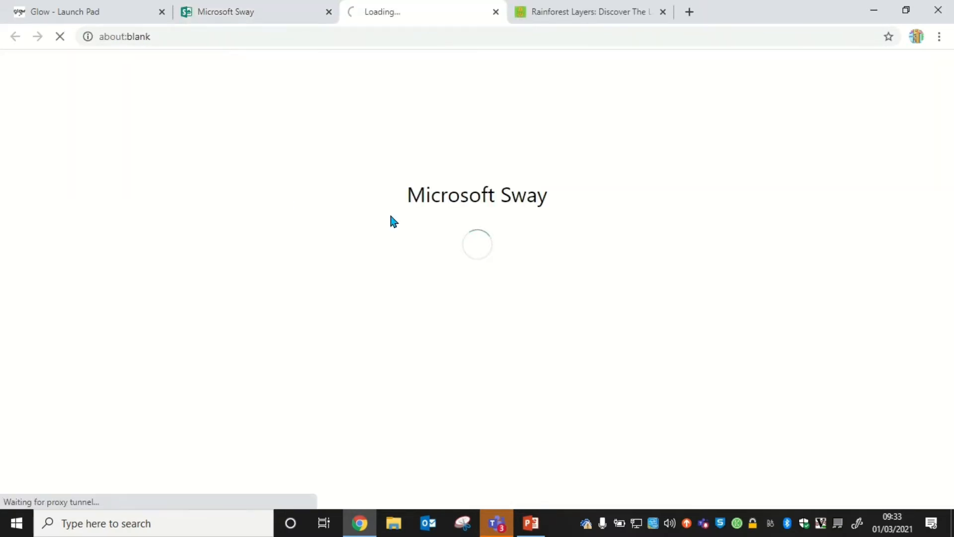
mouse_move(355, 25)
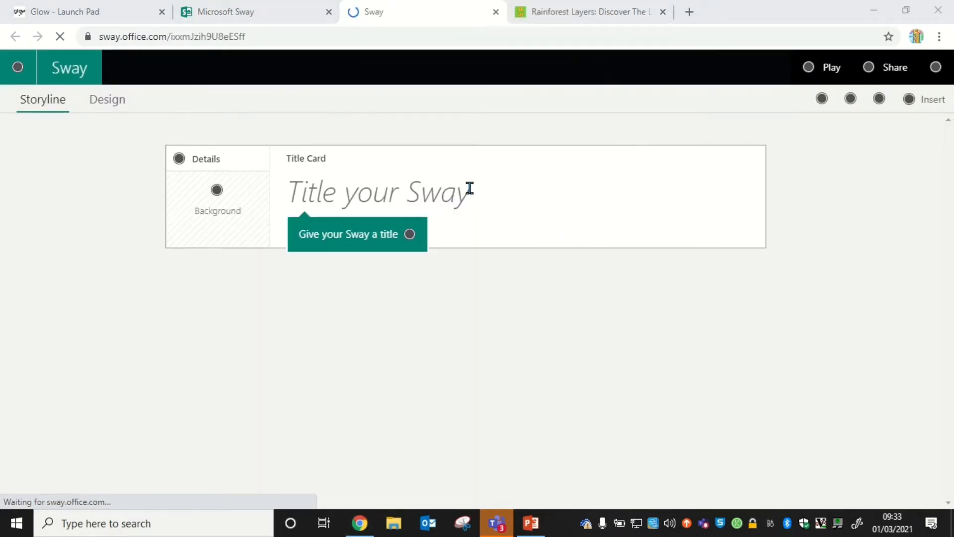
Title the Sway "The Rainforest" in emphasised text on the title card.
click(358, 191)
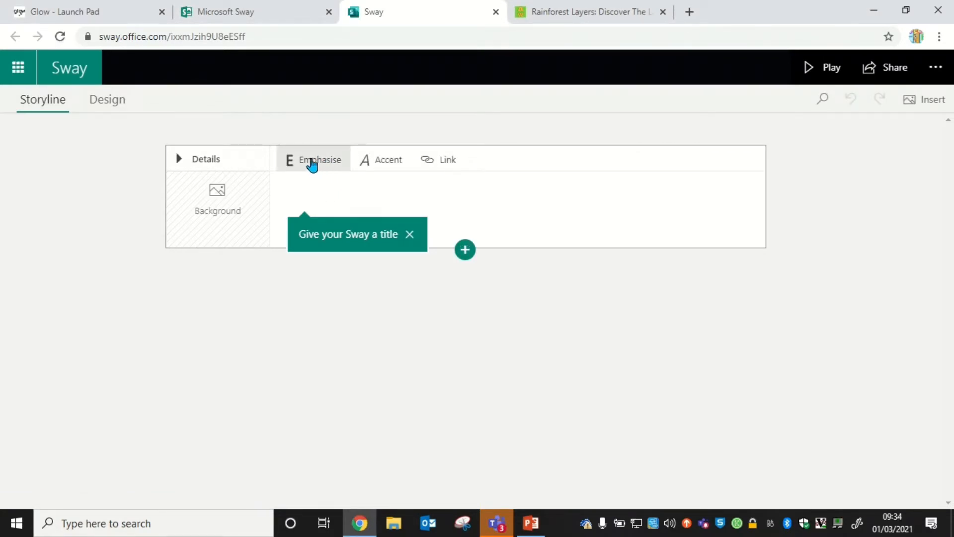
click(314, 161)
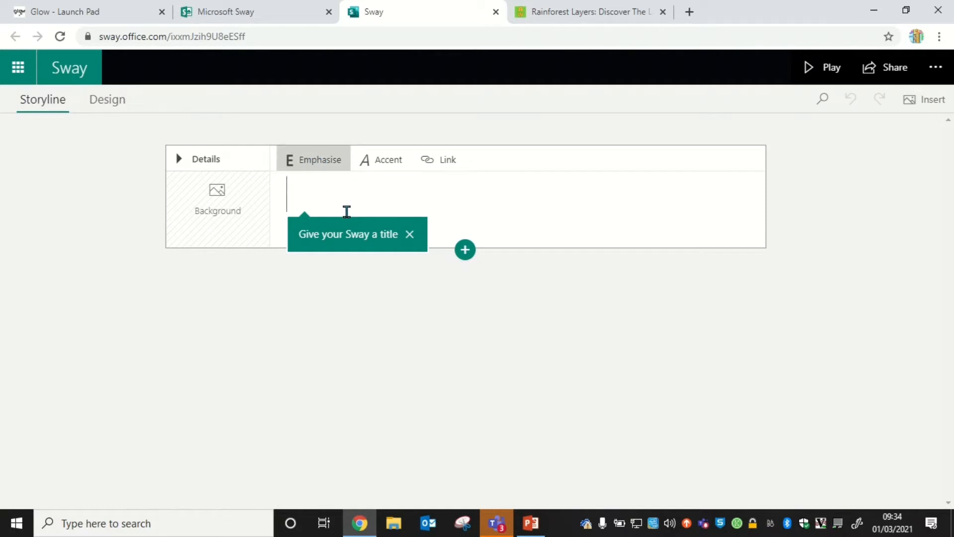
text(The R)
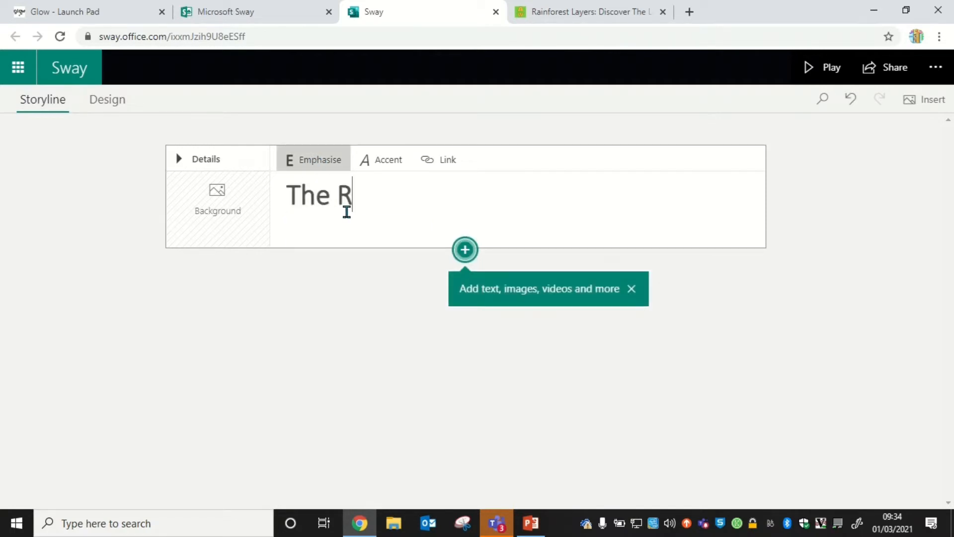
text(ainforest)
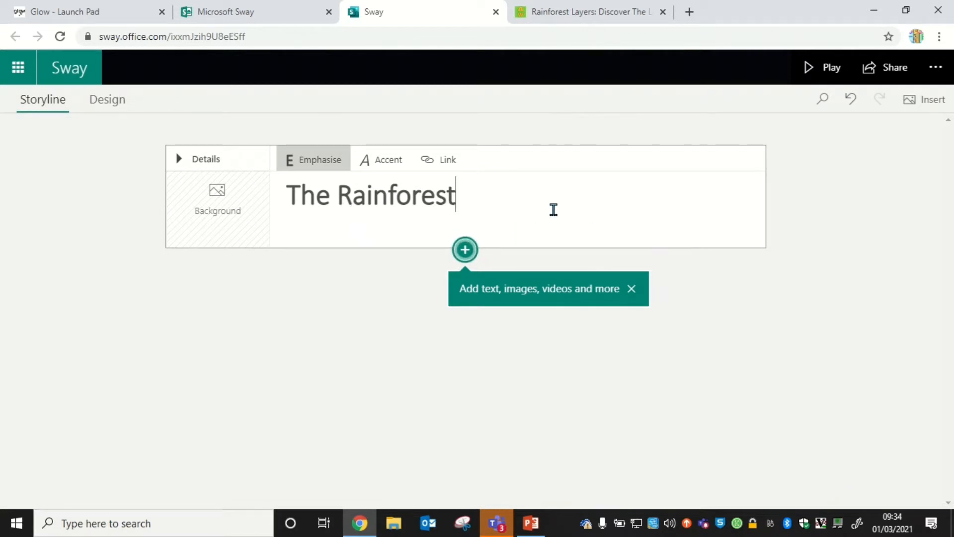
Set the title card's background to the aerial image of a winding river from the suggested "The Rainforest" image search.
click(233, 212)
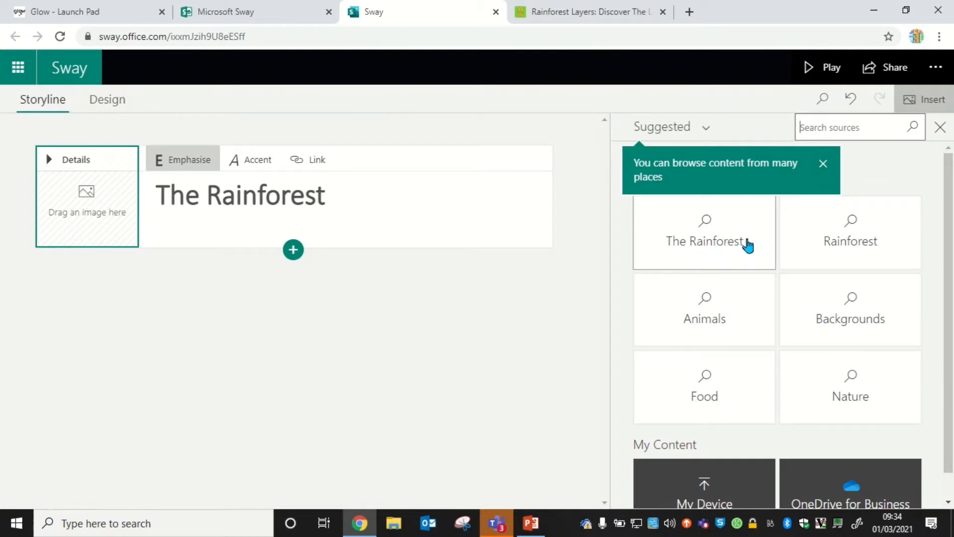
click(748, 245)
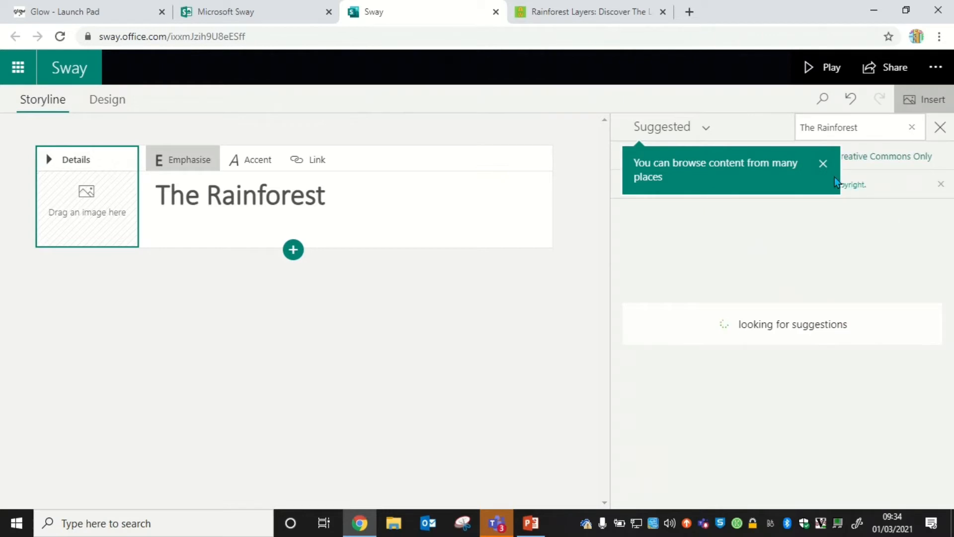
click(823, 163)
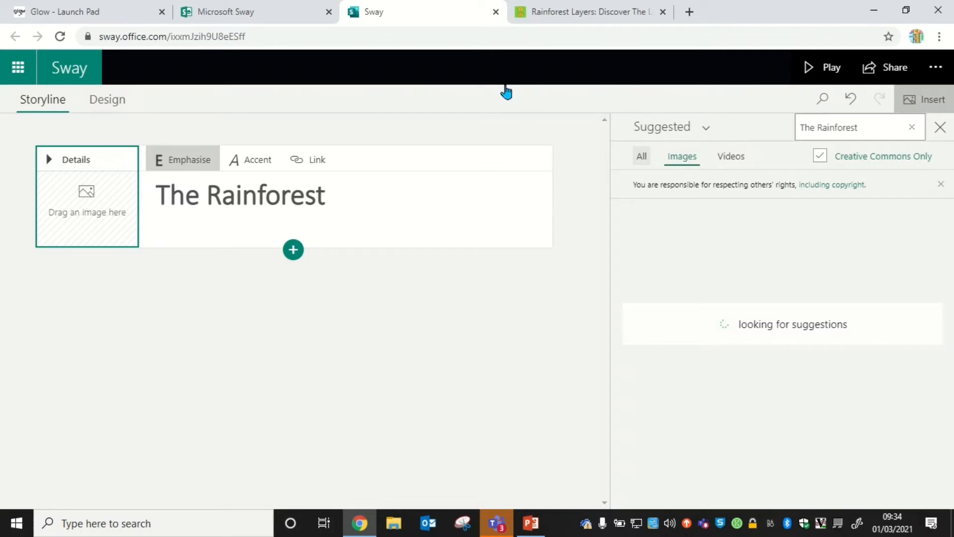
mouse_move(300, 8)
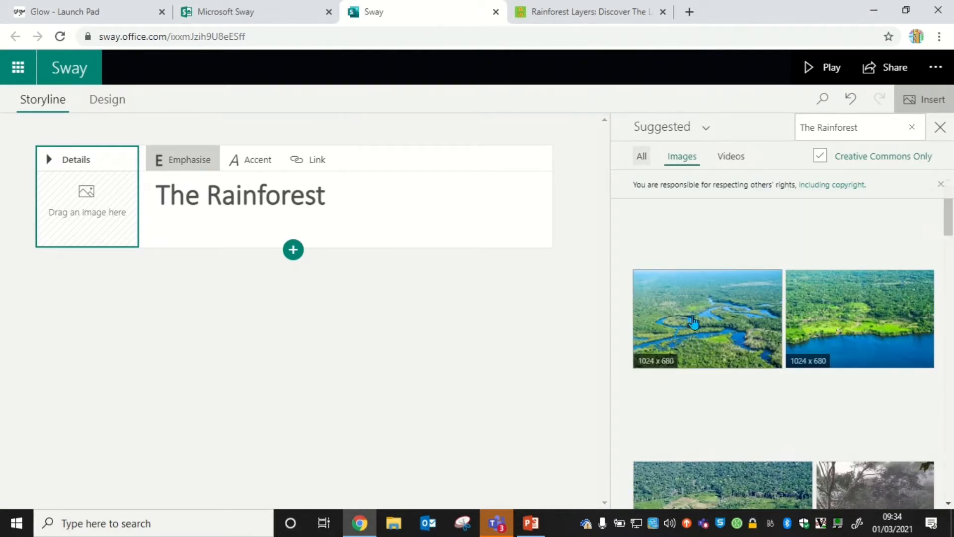
click(717, 318)
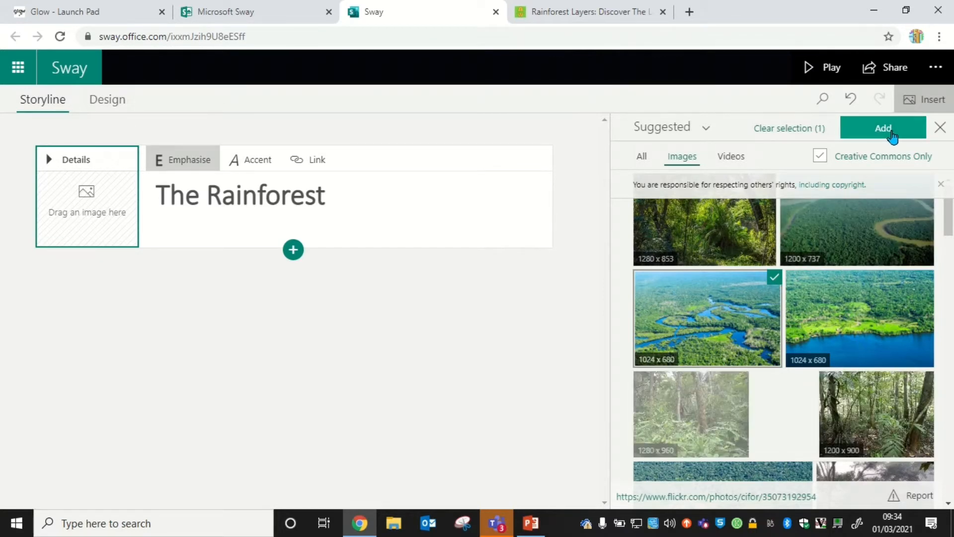
click(885, 128)
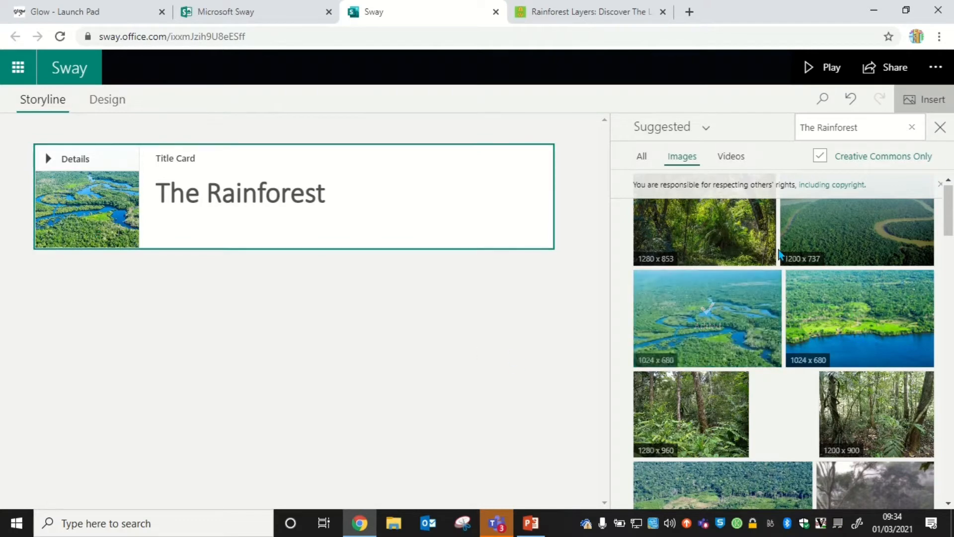
click(940, 128)
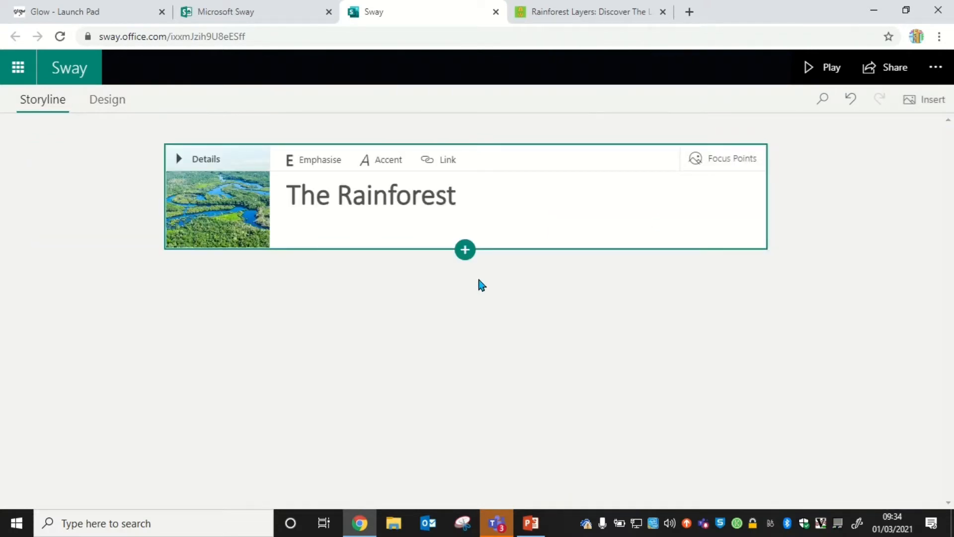
Add a text card below the title with the bullets Forest Floor, Understory, Canopy and Emergent.
click(465, 249)
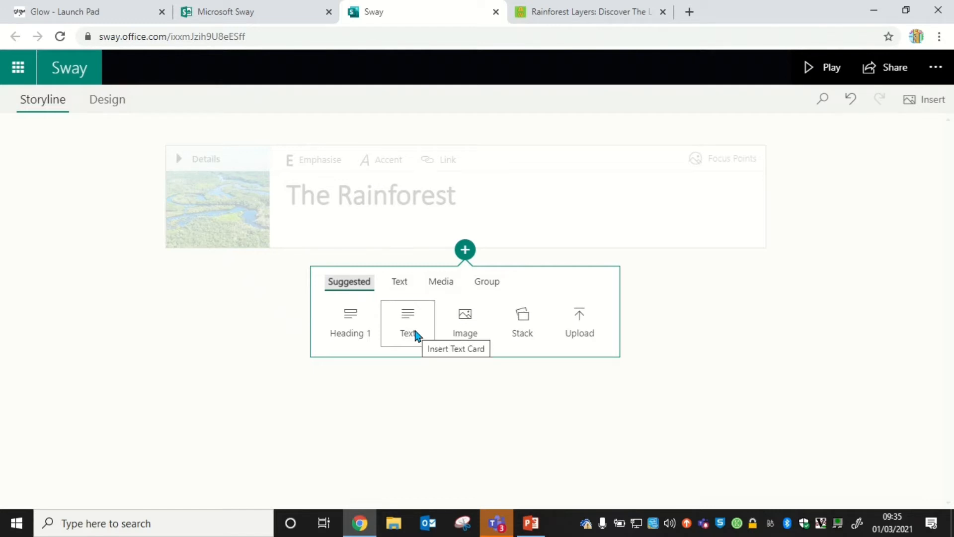
click(416, 336)
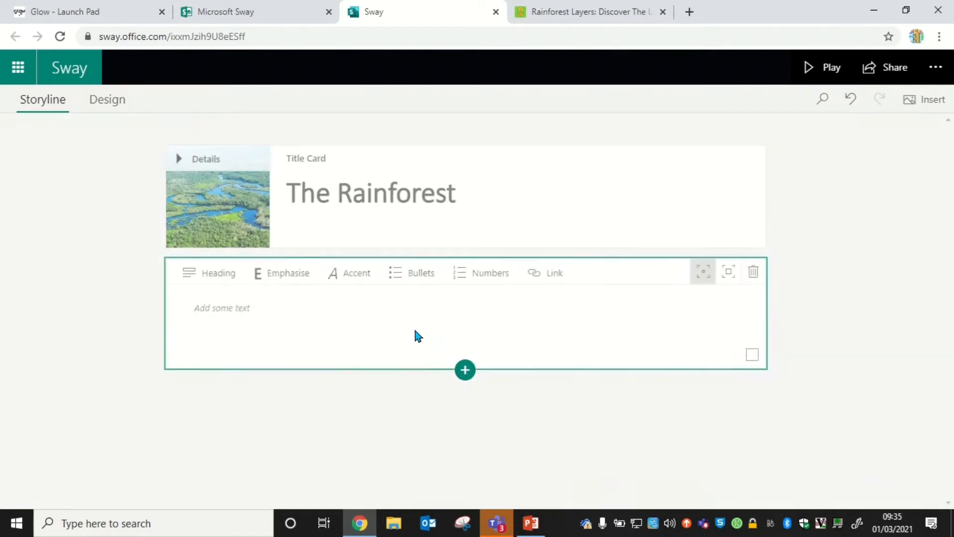
click(416, 289)
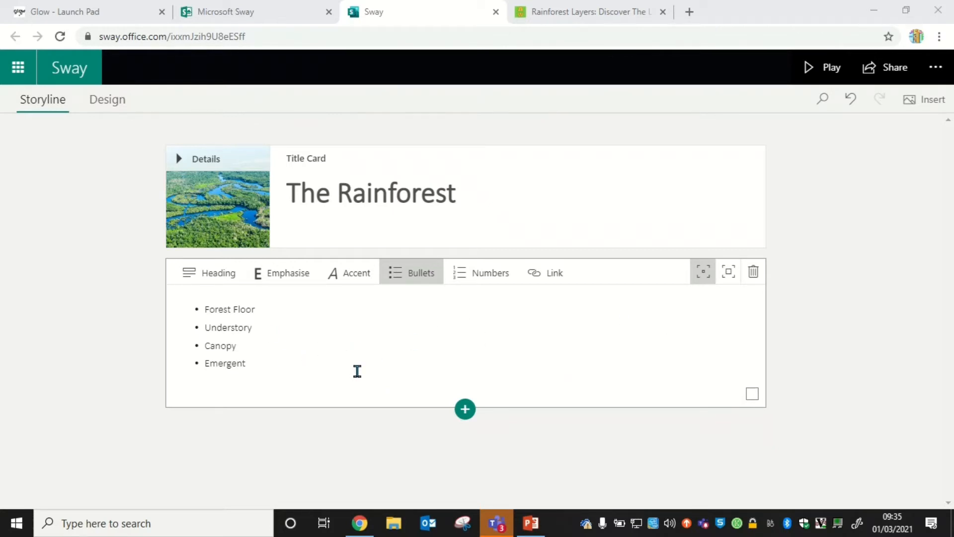
Add a Heading 1 card below the bullet list reading "Forest Floor" and emphasise its text.
click(466, 411)
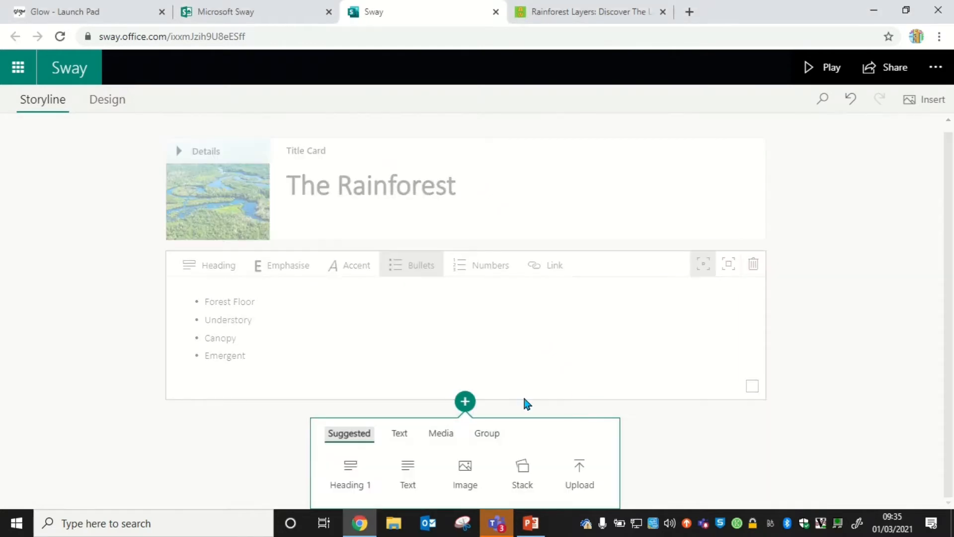
click(349, 473)
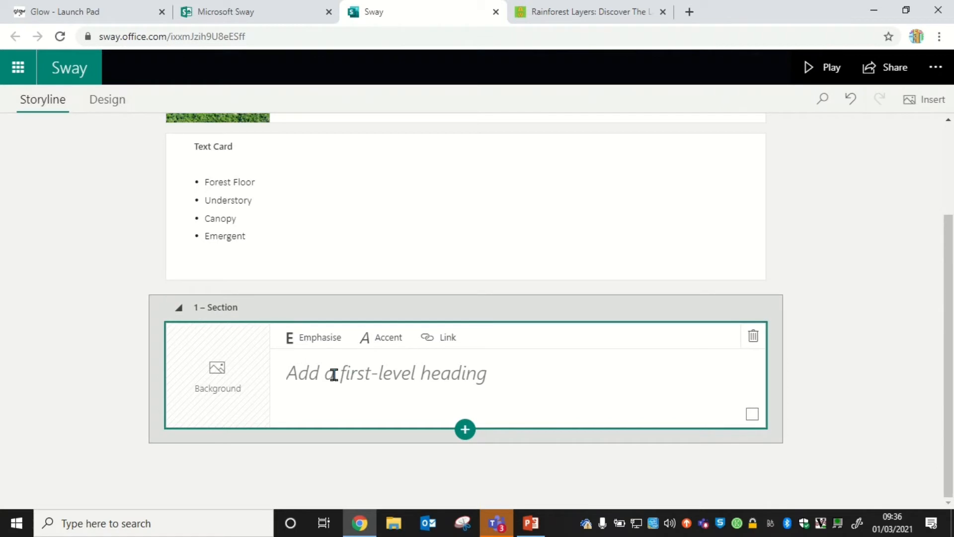
click(315, 373)
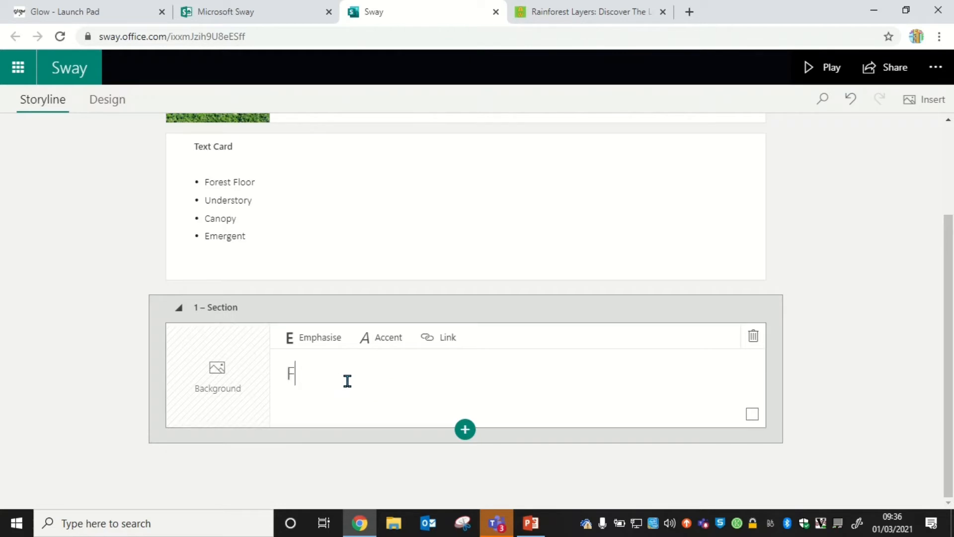
text(Forest Floor)
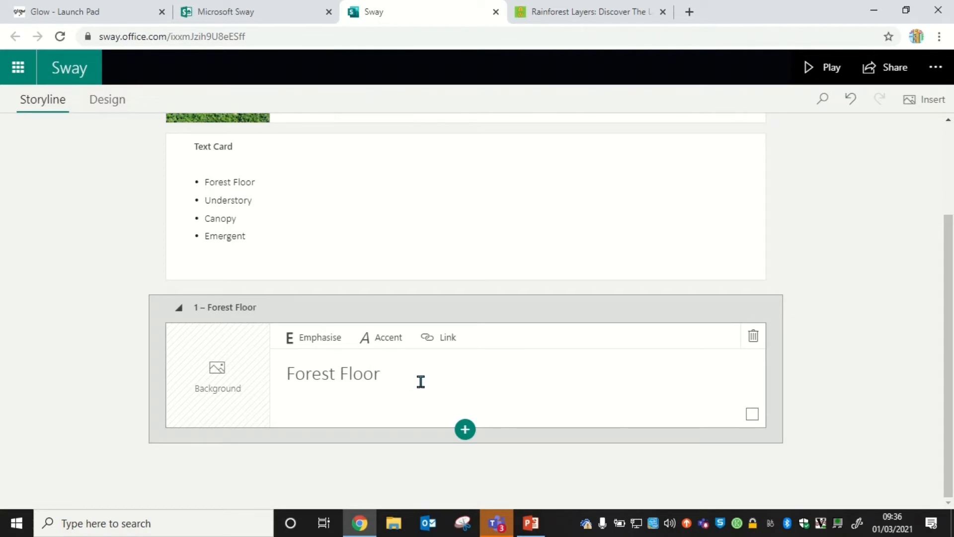
drag(405, 382, 281, 383)
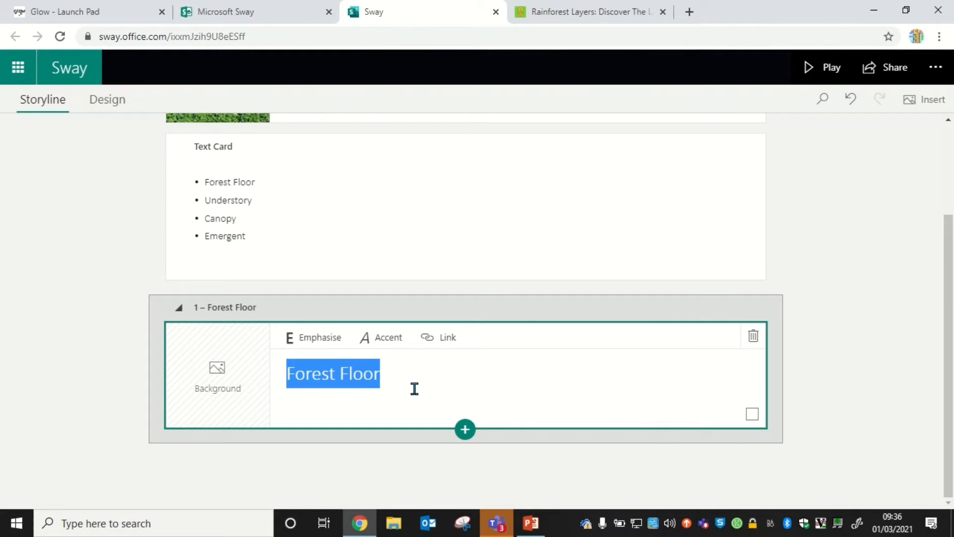
click(319, 337)
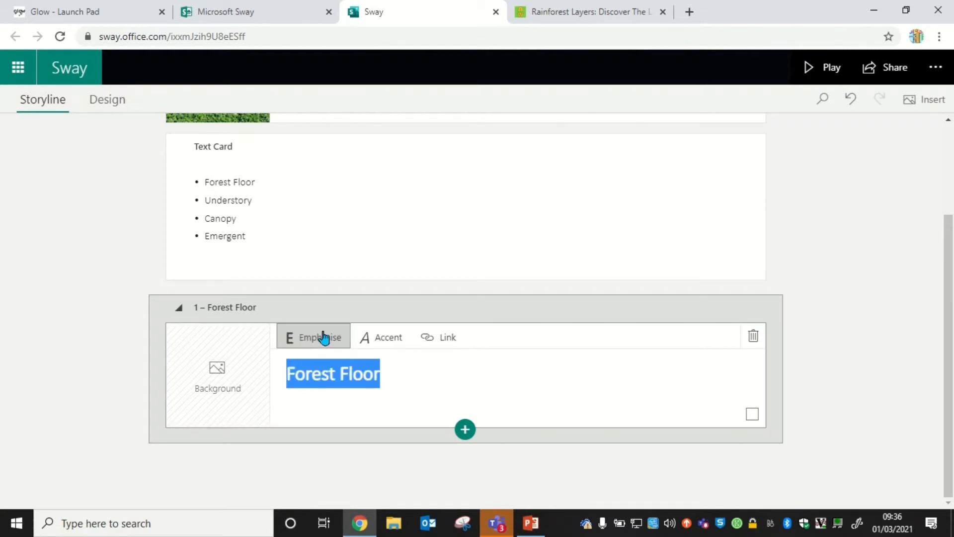
click(422, 377)
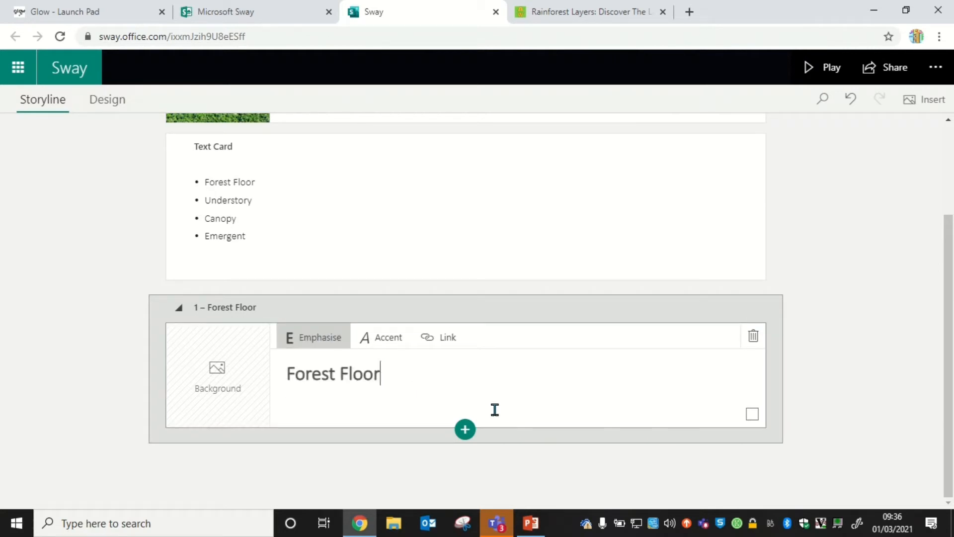
Search for "Forest floor" images and set the dark 3200 x 2514 fern woodland picture as the Forest Floor heading card's background.
click(233, 381)
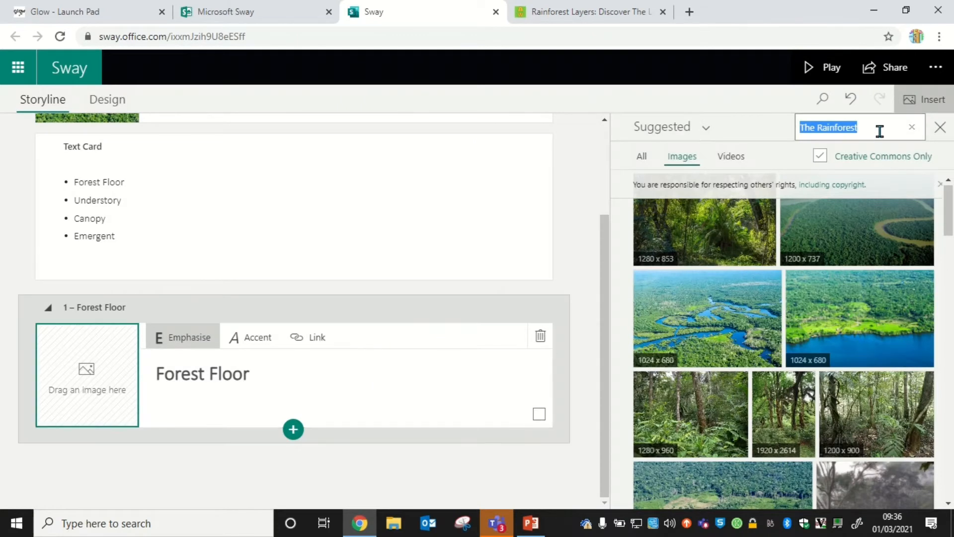
click(911, 128)
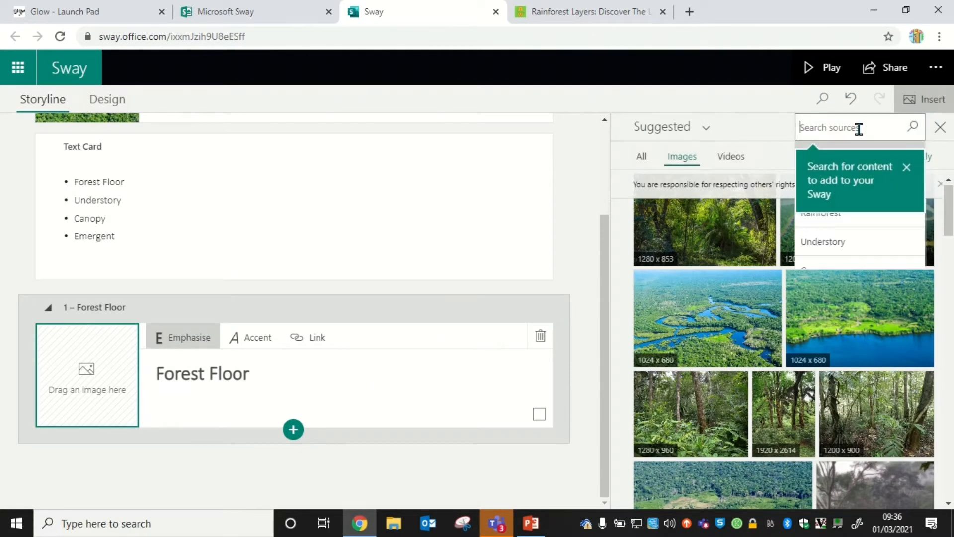
text(Forest floor)
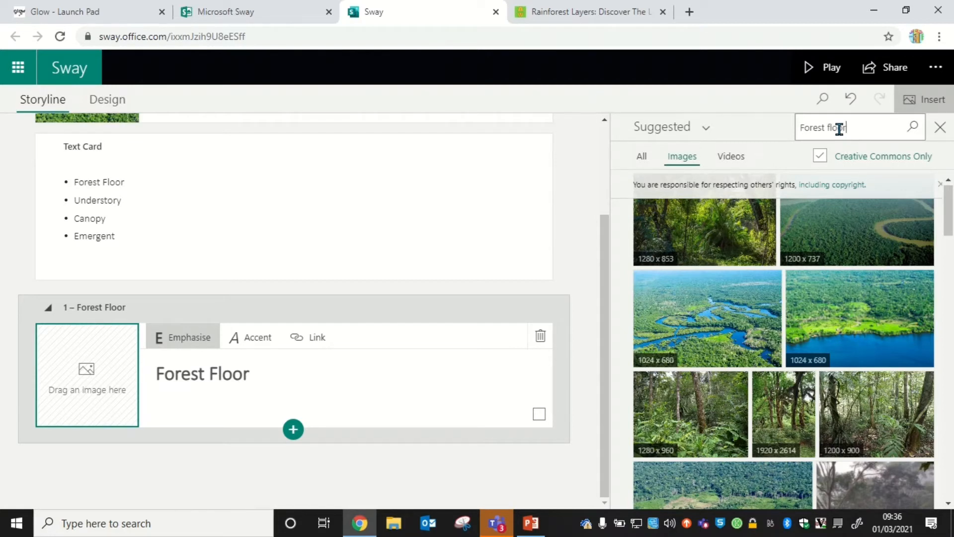
key(Return)
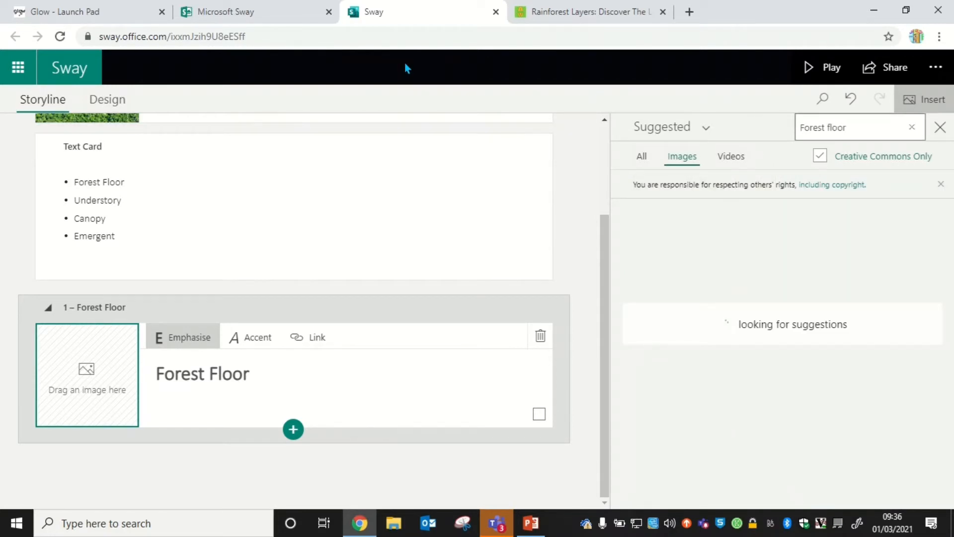
mouse_move(298, 6)
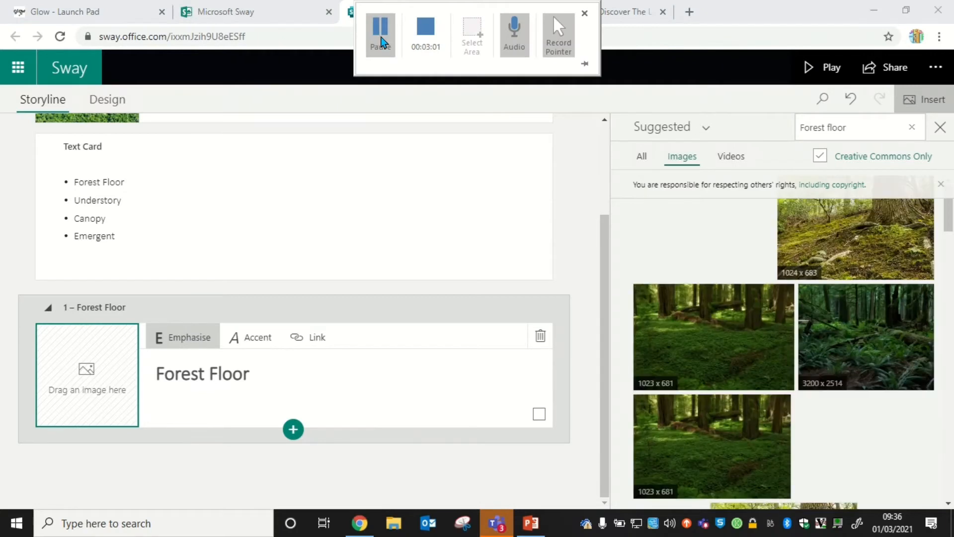
click(863, 326)
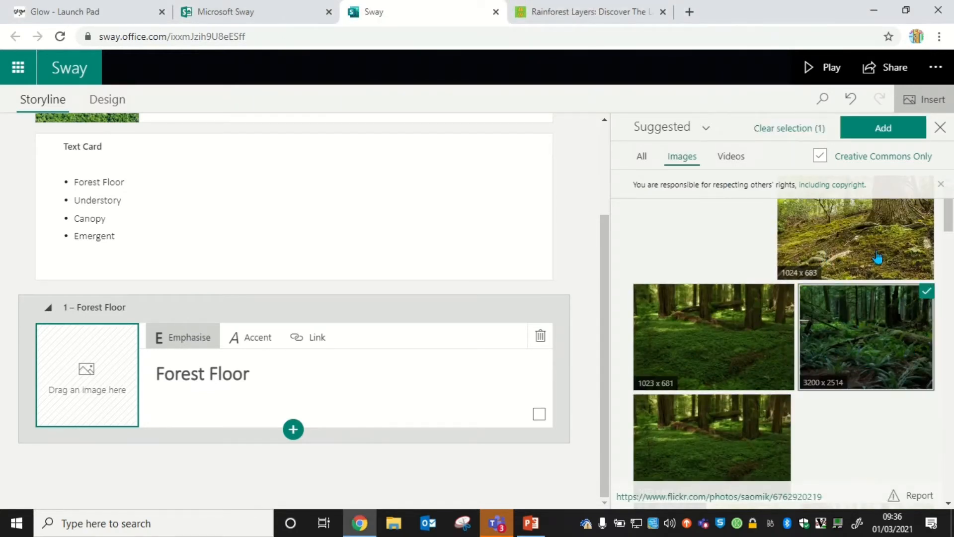
click(884, 127)
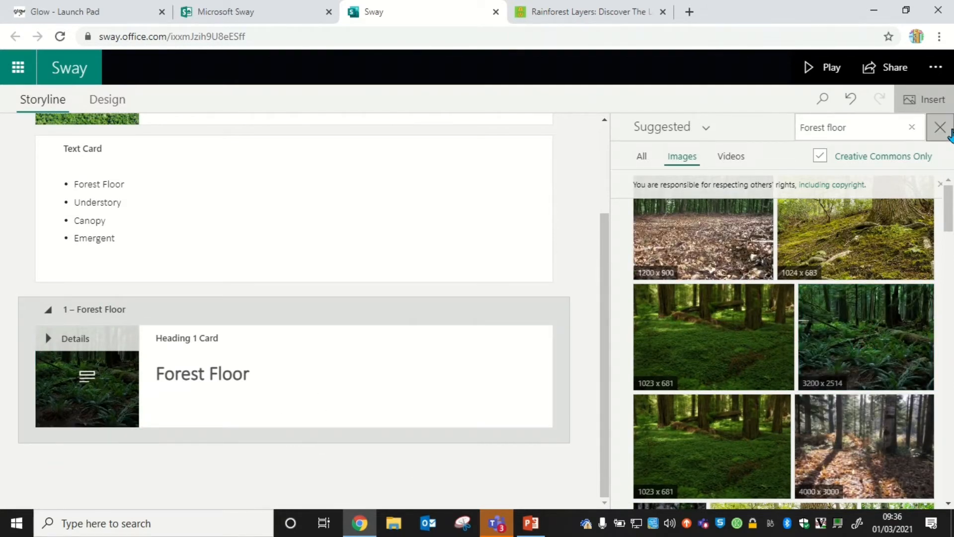
click(940, 127)
scroll(952, 318, down, 3)
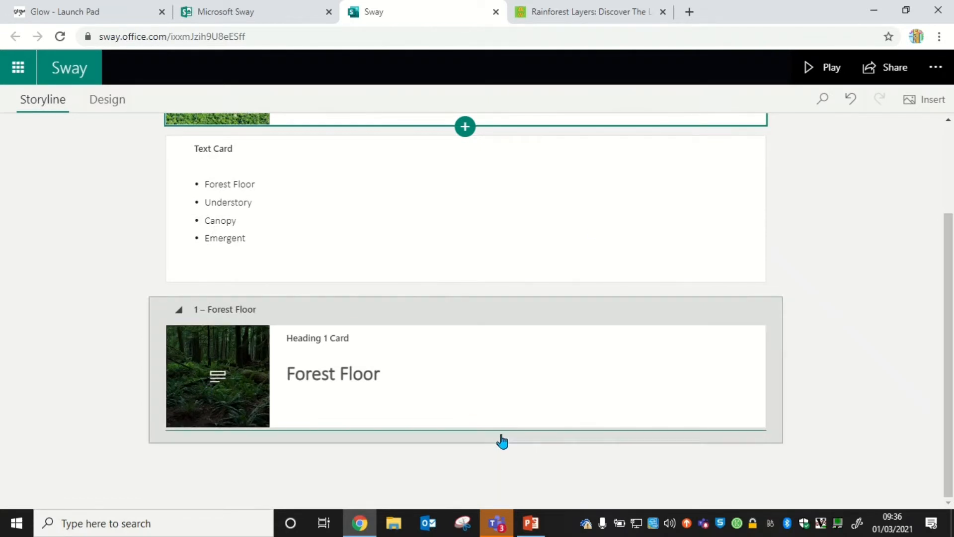
click(554, 400)
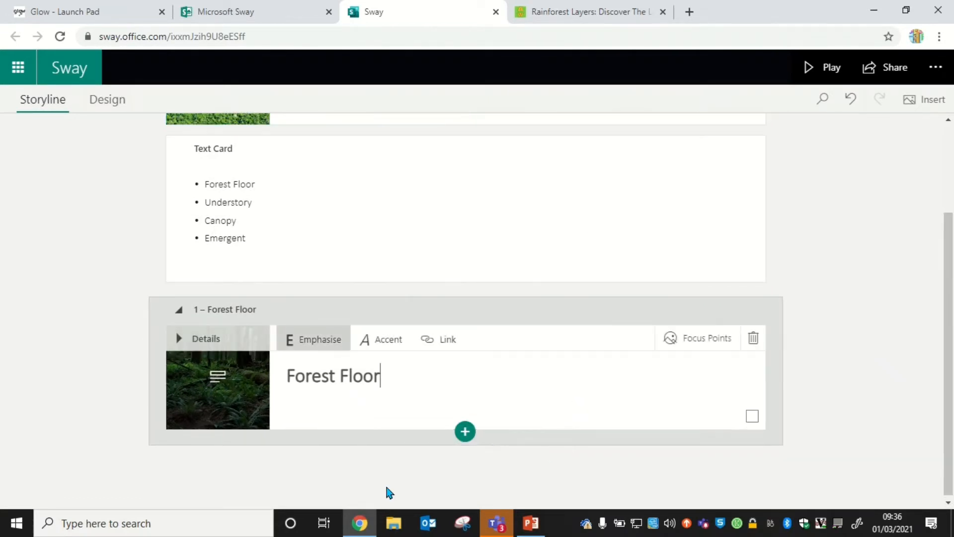
Add a text card under the Forest Floor heading reading "Dark, damp, ground layer where the Rainforest's largest animals live.".
click(463, 436)
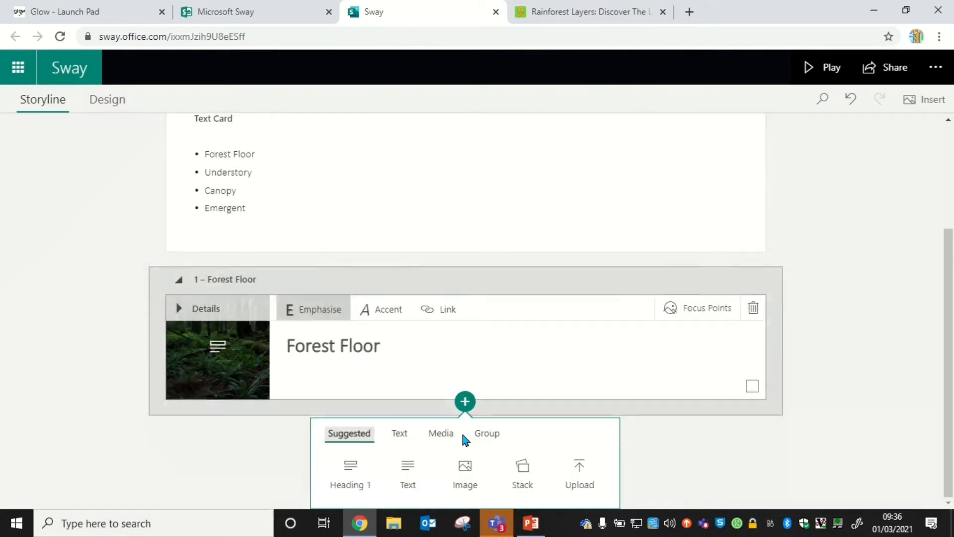
click(408, 475)
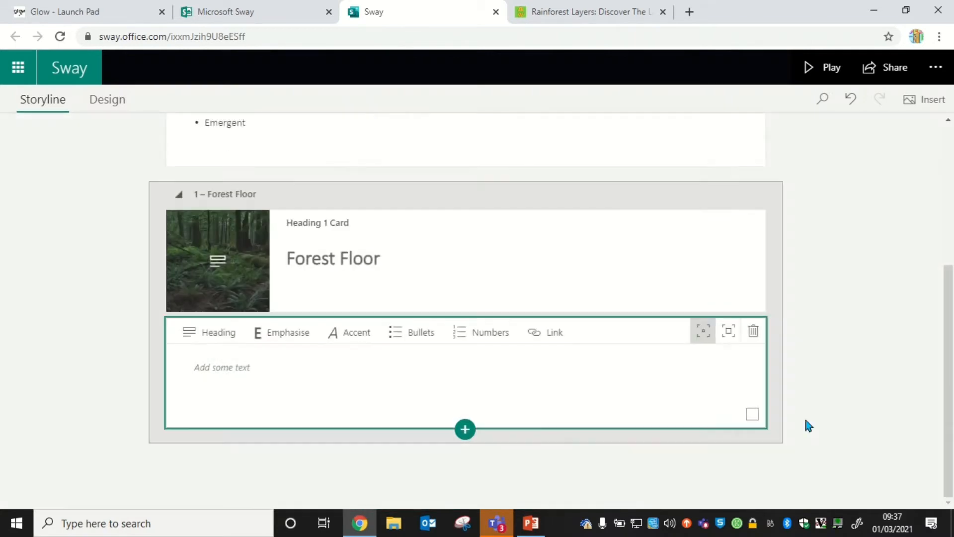
click(243, 378)
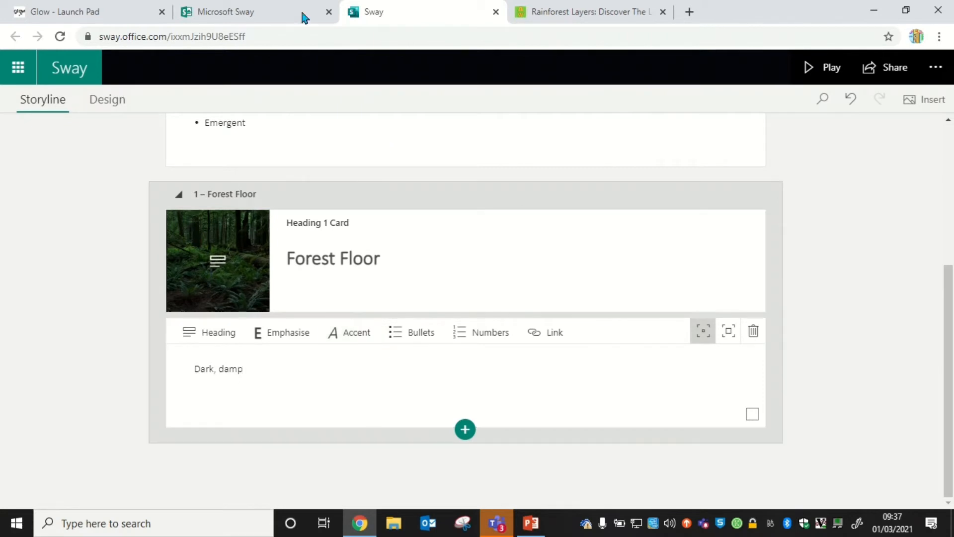
mouse_move(395, 27)
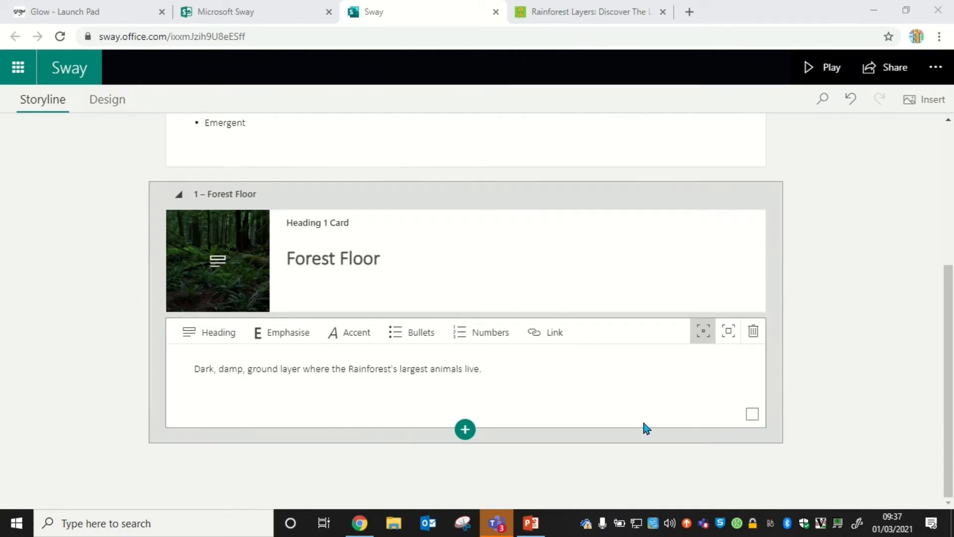
Add a Heading 1 card below the Forest Floor section reading "Understory" in emphasised text.
click(465, 429)
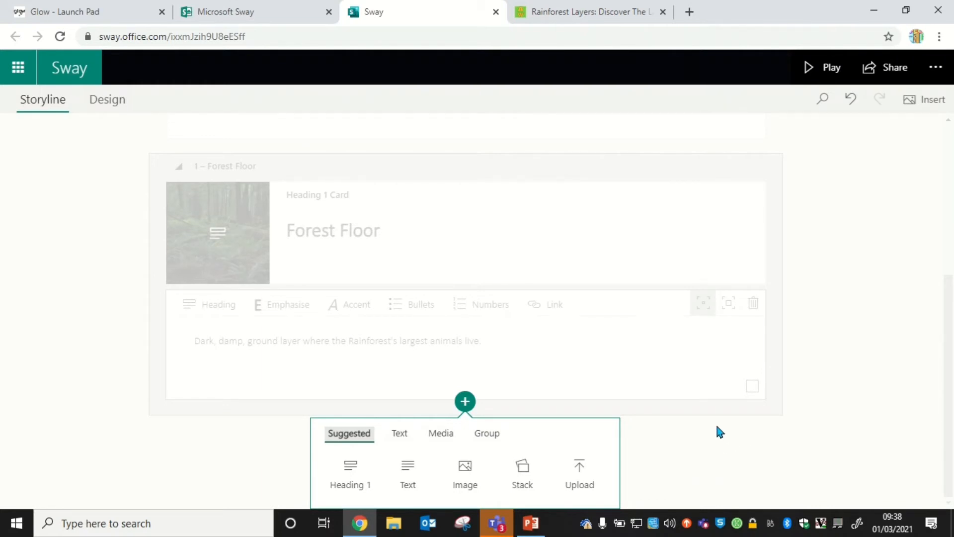
click(354, 486)
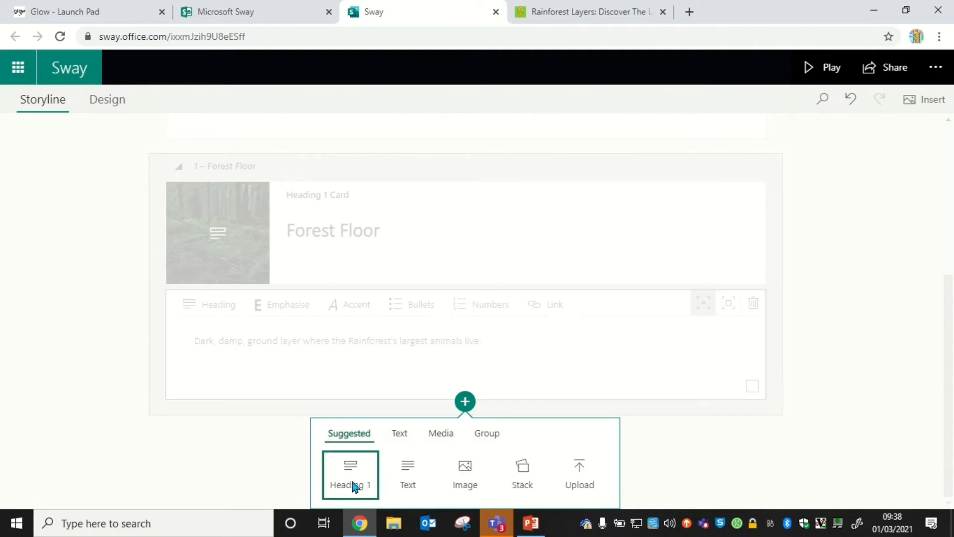
click(332, 392)
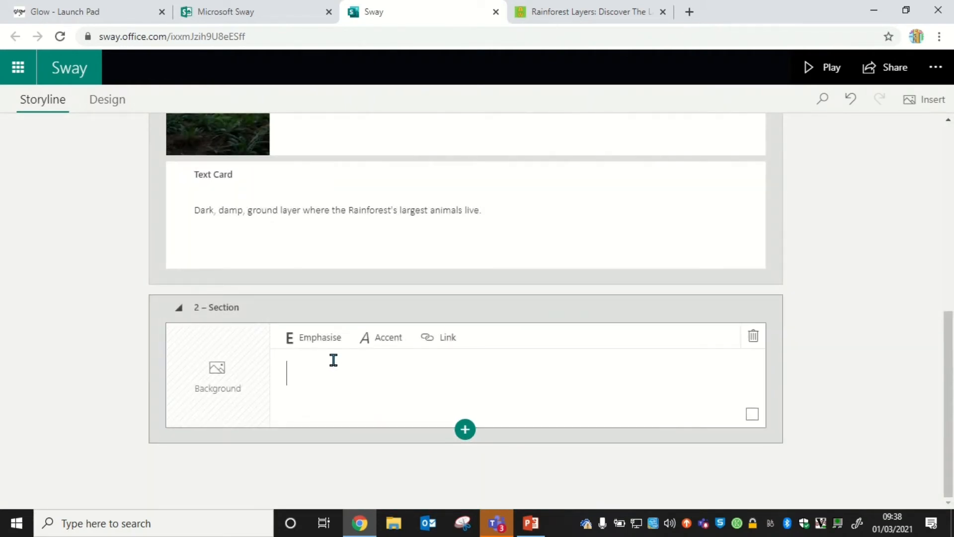
click(326, 347)
text(Un)
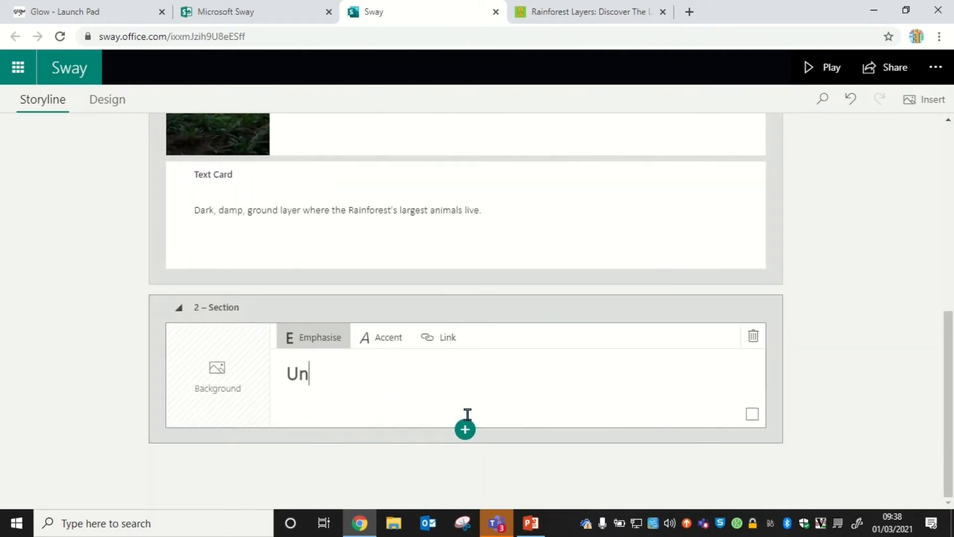
text(derstory)
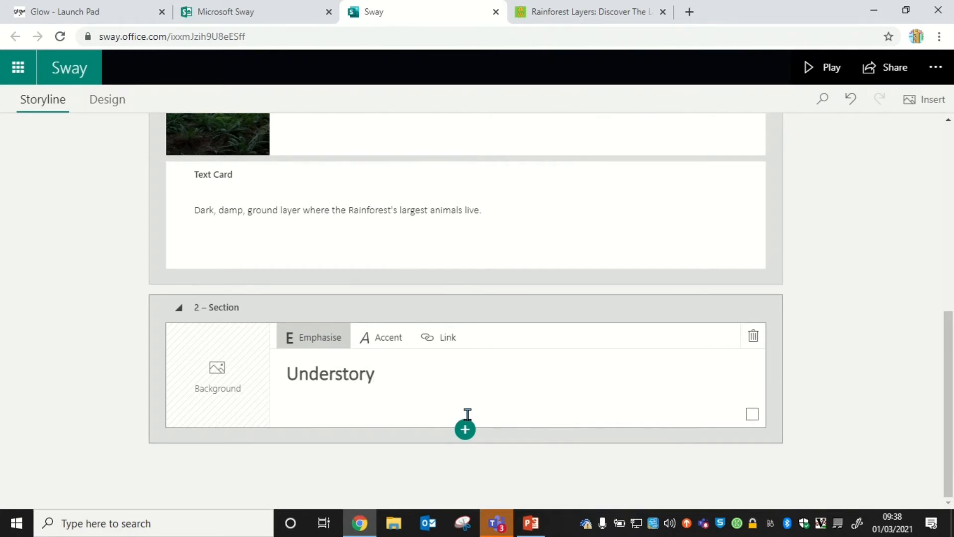
Search for "The understory of the rainforest" images and set the 640 x 428 dense forest picture as the Understory heading card's background.
click(237, 392)
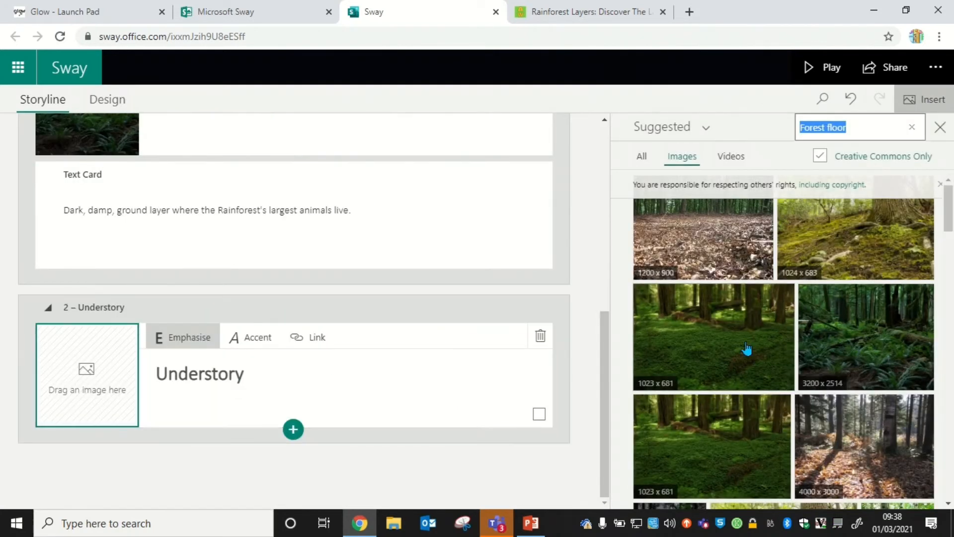
text(The understory)
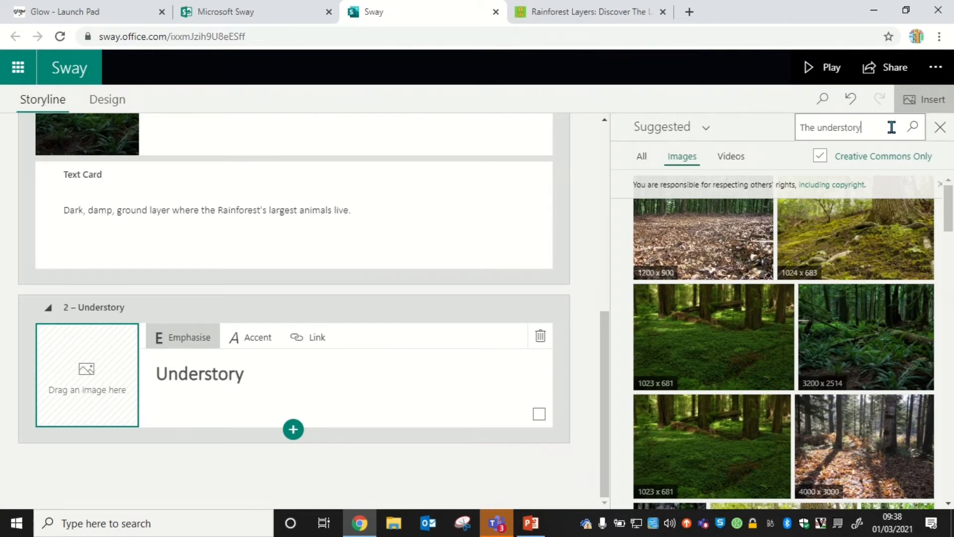
text( of the rainforest)
key(Return)
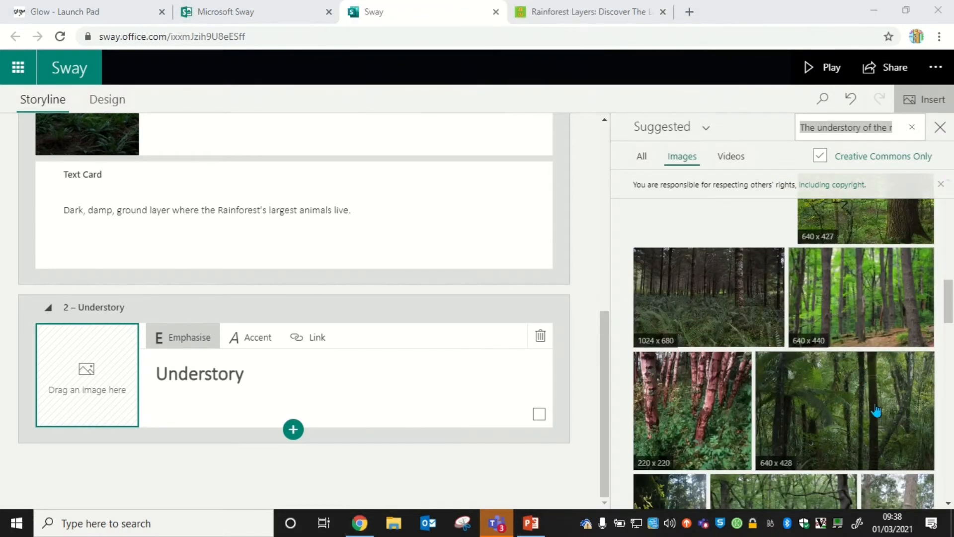
click(875, 411)
click(884, 128)
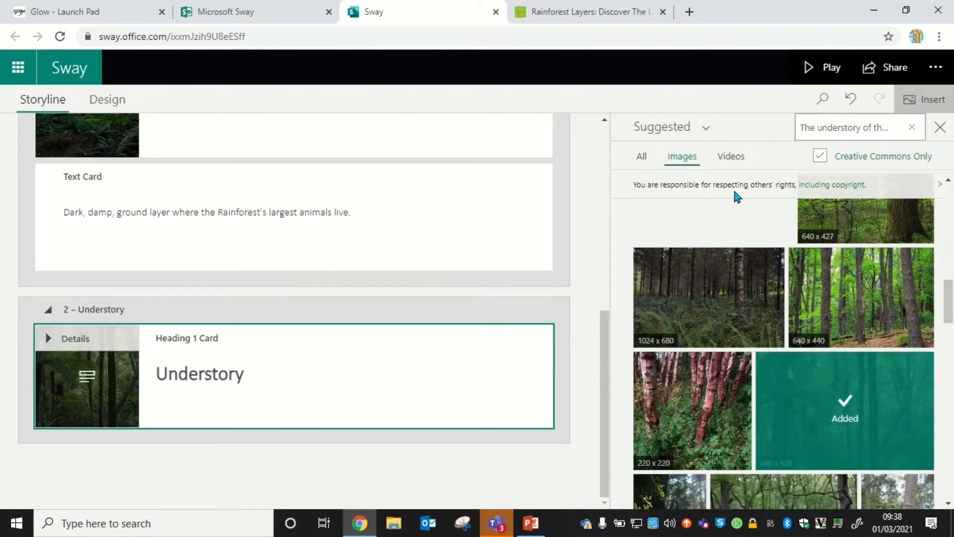
Close the image search and add a text card under the Understory heading reading "This is where you will find small trees and shrubs.".
click(380, 451)
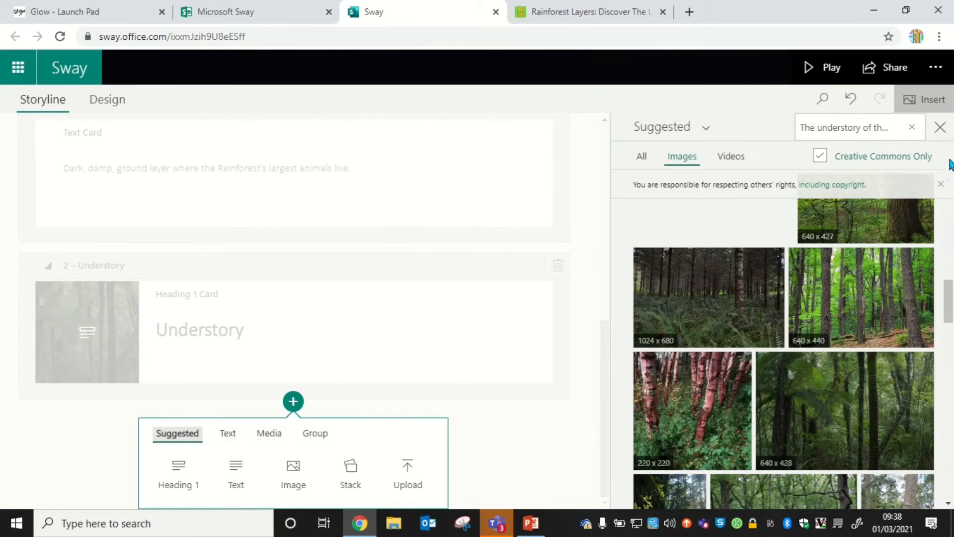
click(940, 128)
click(465, 445)
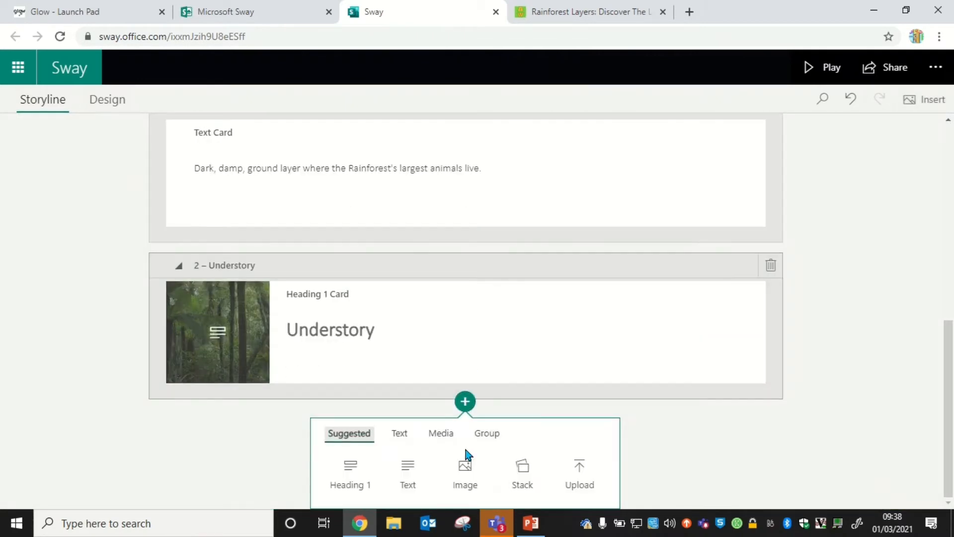
click(408, 480)
click(282, 390)
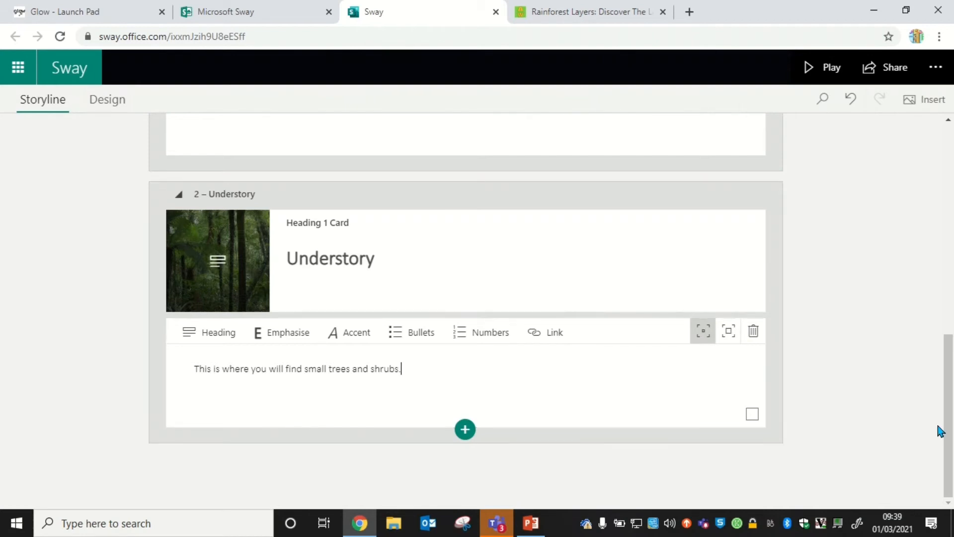
Add a Heading 1 card below the Understory section reading "Canopy" in emphasised text.
click(466, 429)
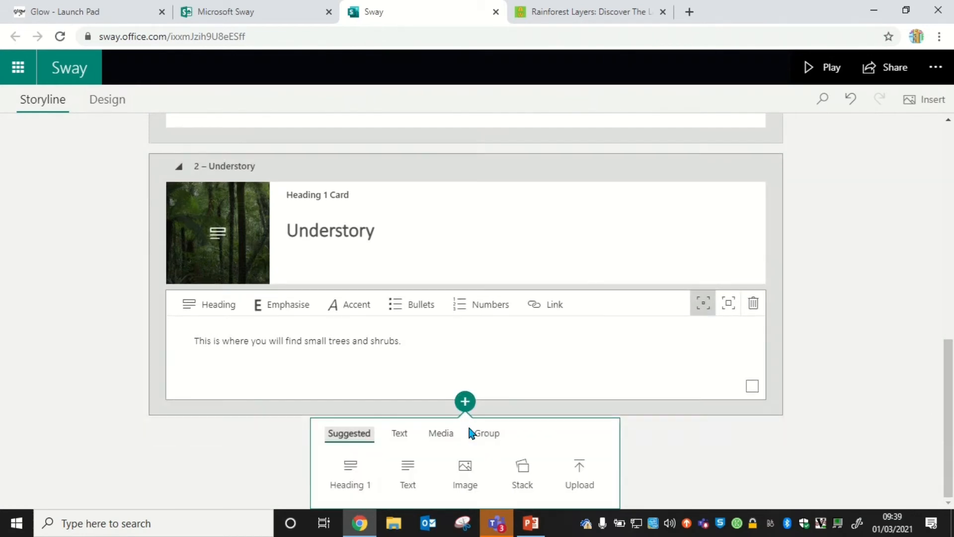
click(358, 484)
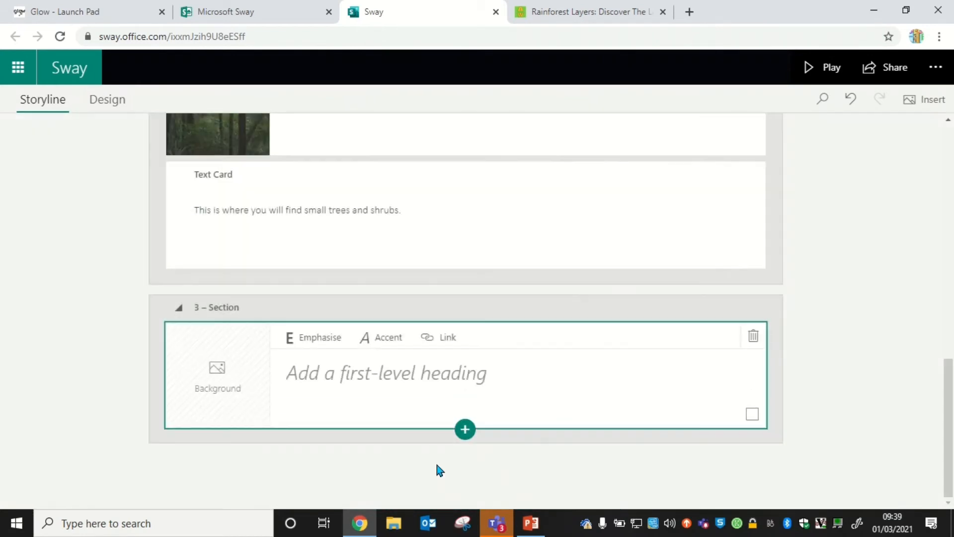
click(441, 373)
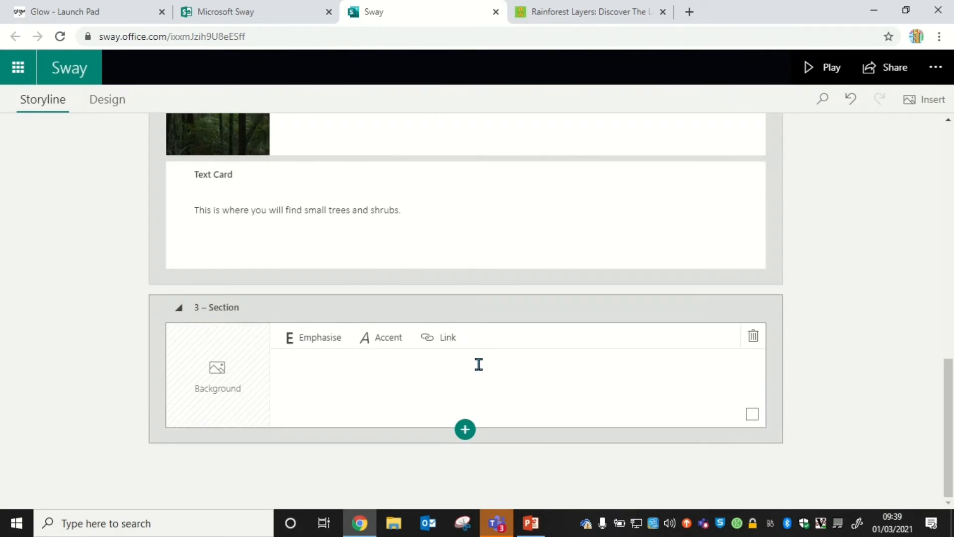
click(323, 342)
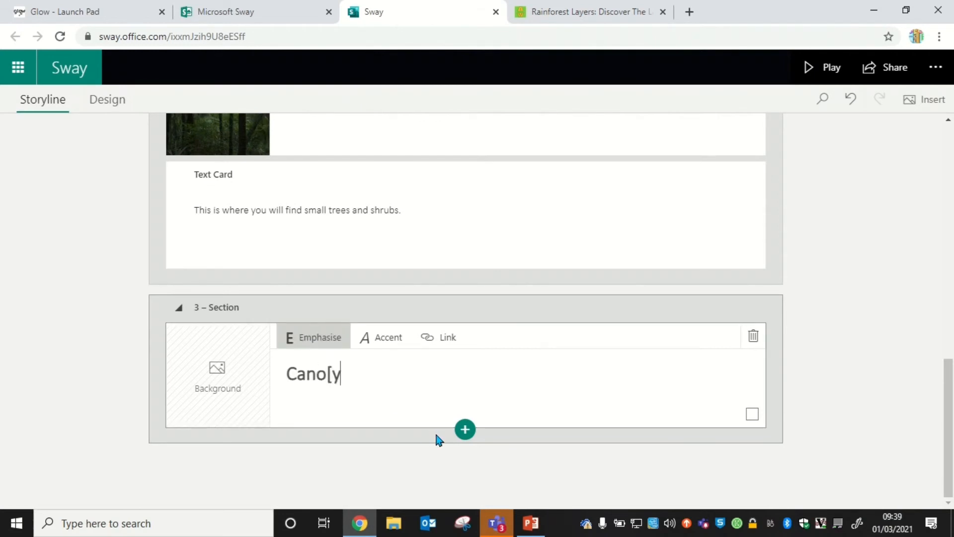
key(BackSpace)
key(BackSpace)
text(py)
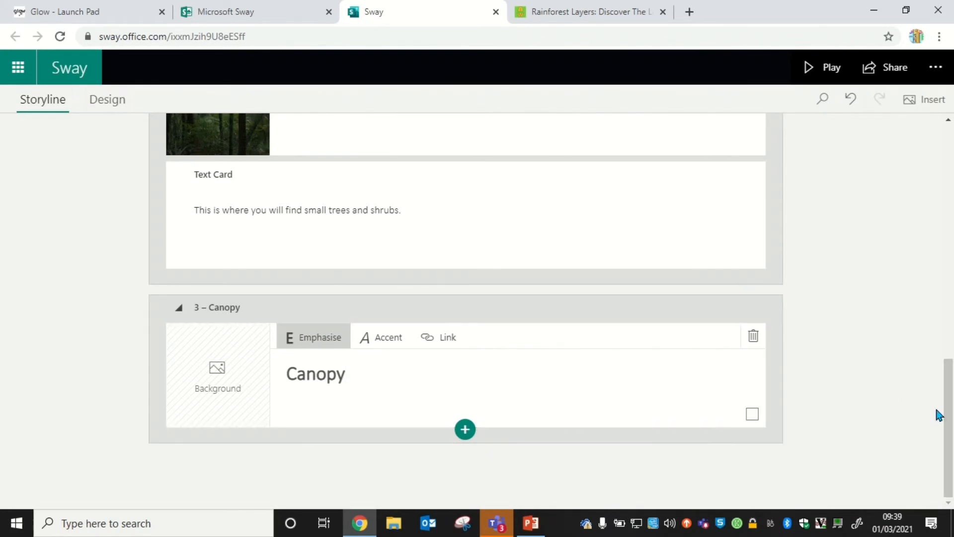
Try selecting and moving the Canopy heading card in the storyline, and clear its selection.
drag(944, 415, 401, 397)
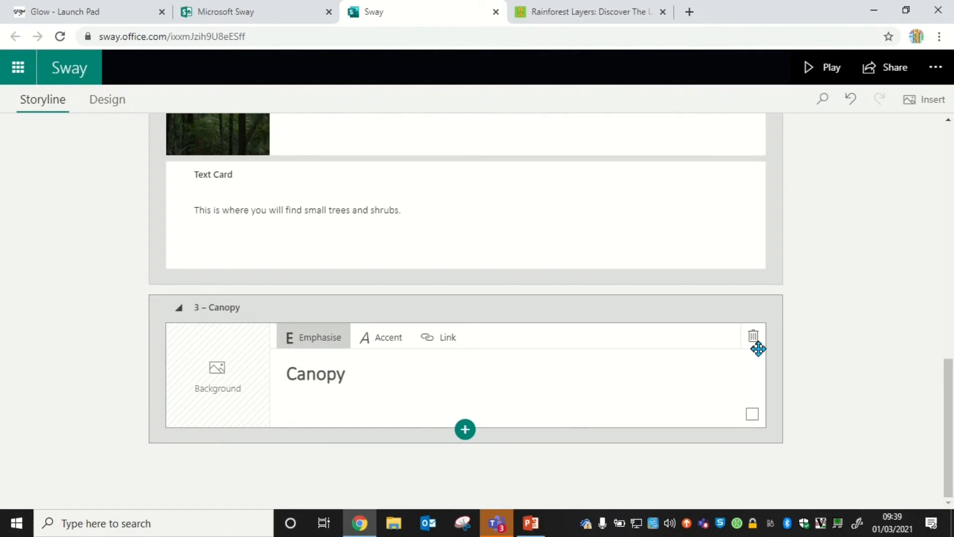
click(753, 415)
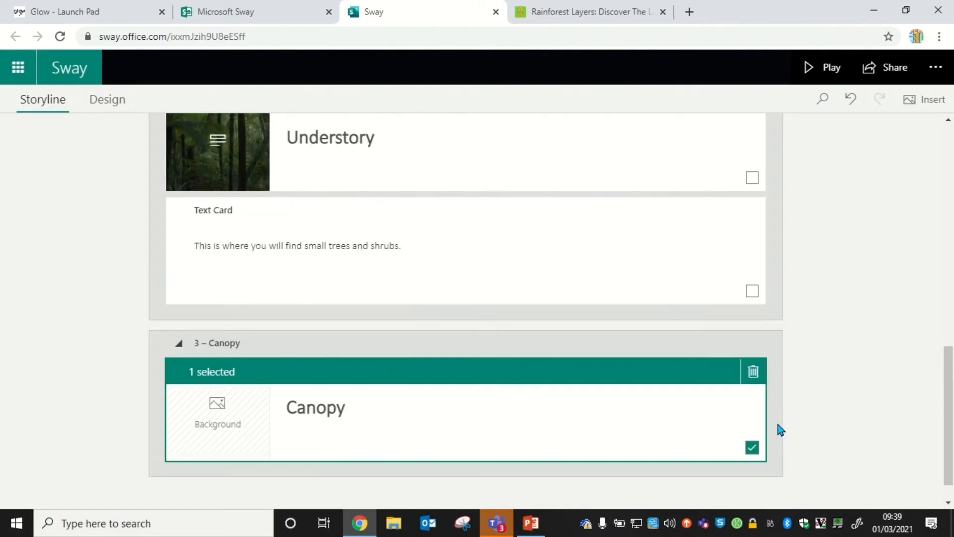
click(753, 448)
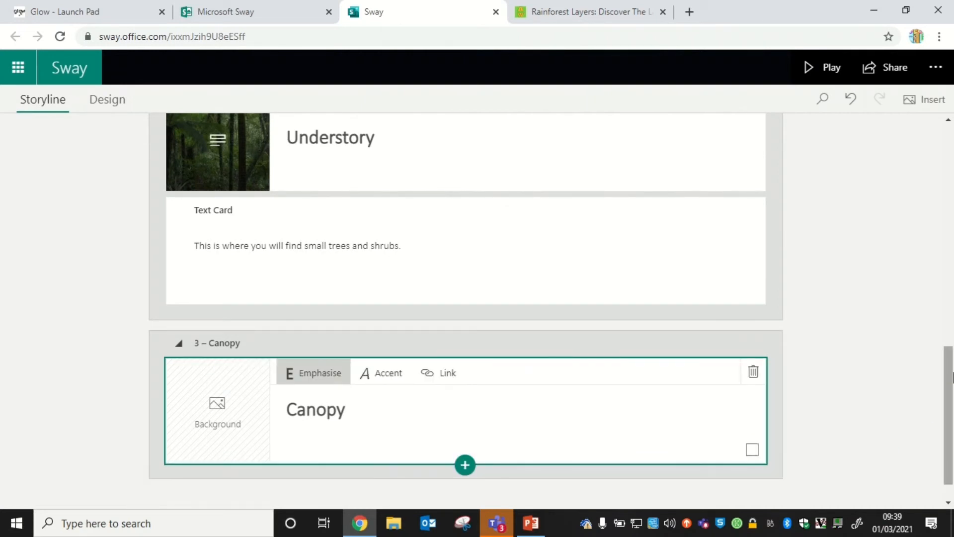
click(752, 449)
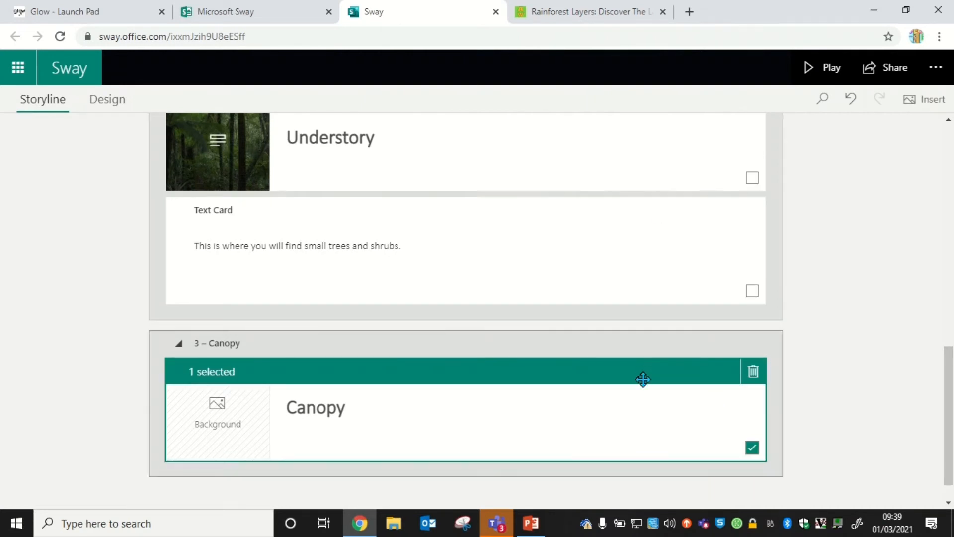
drag(641, 379, 642, 416)
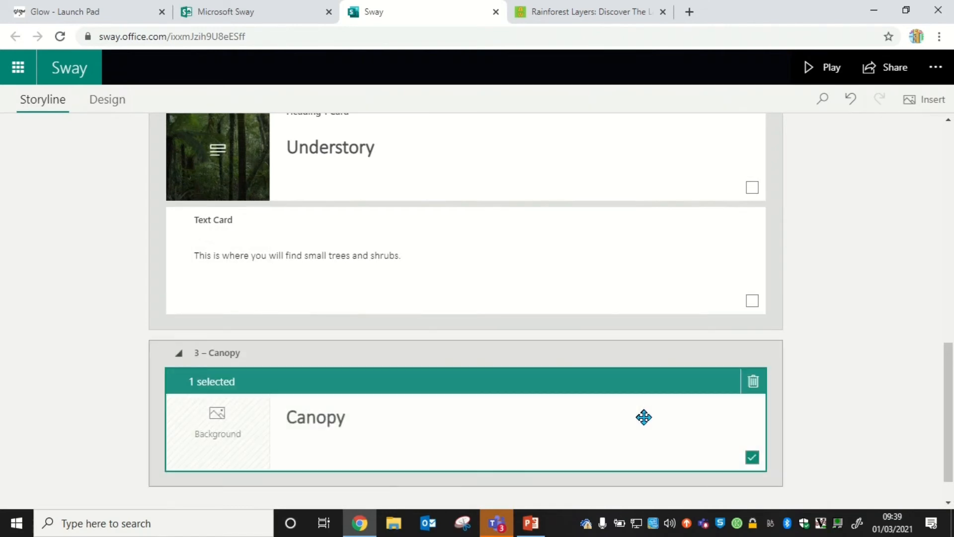
click(752, 459)
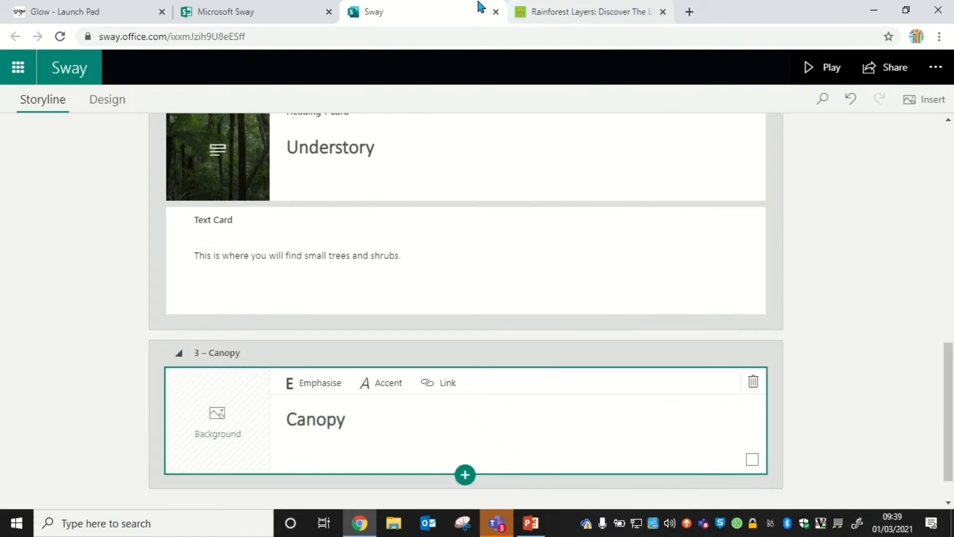
scroll(695, 385, down, 1)
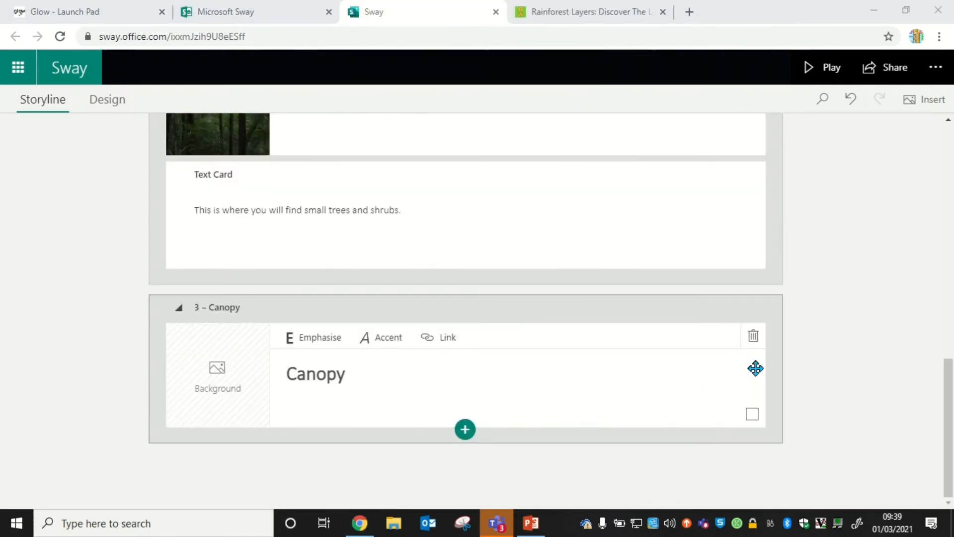
Preview the Sway's design, dismiss the styling tip and page back to the Understory section.
drag(949, 418, 947, 194)
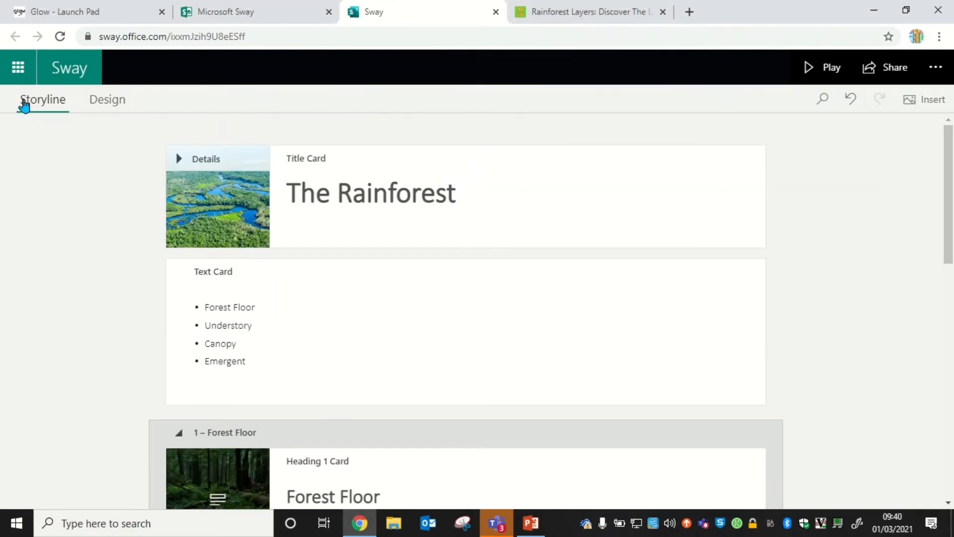
click(107, 102)
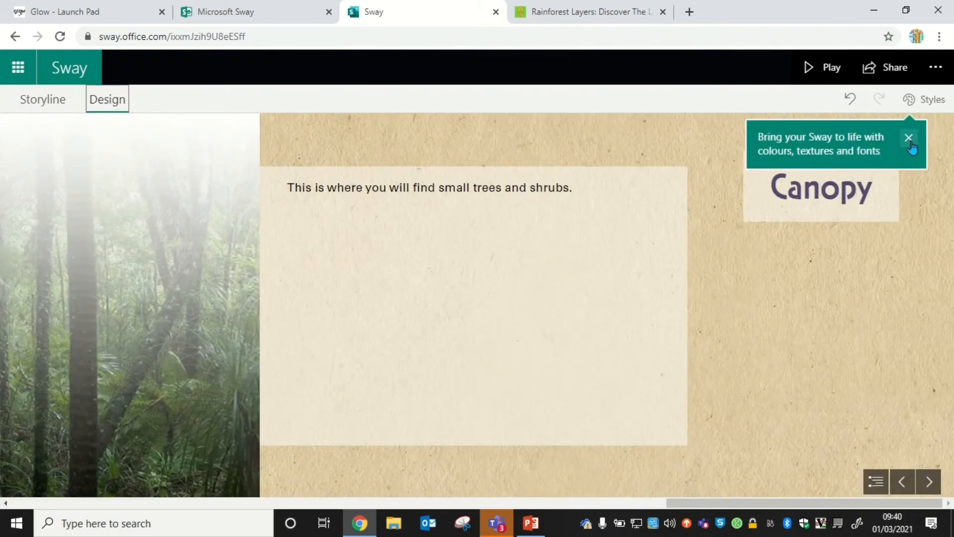
click(909, 140)
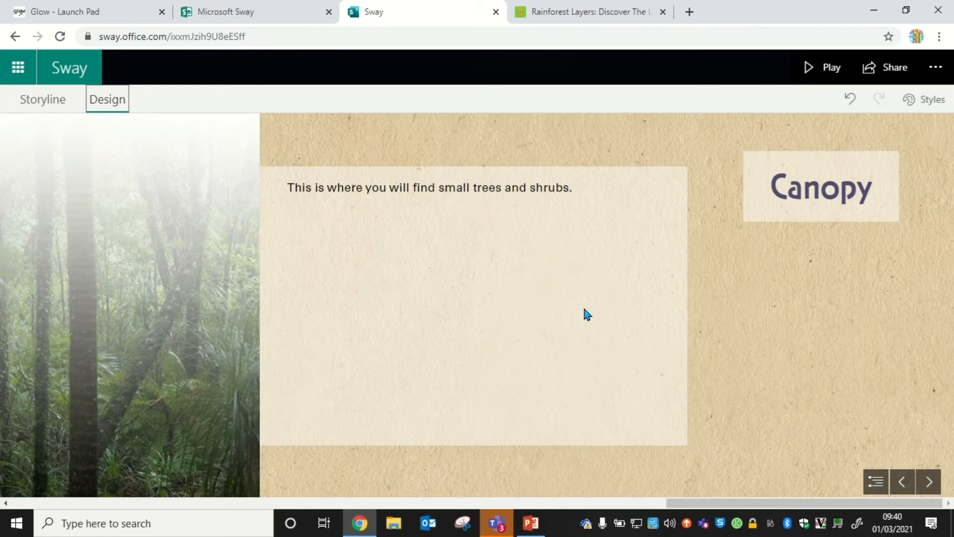
click(930, 481)
click(903, 485)
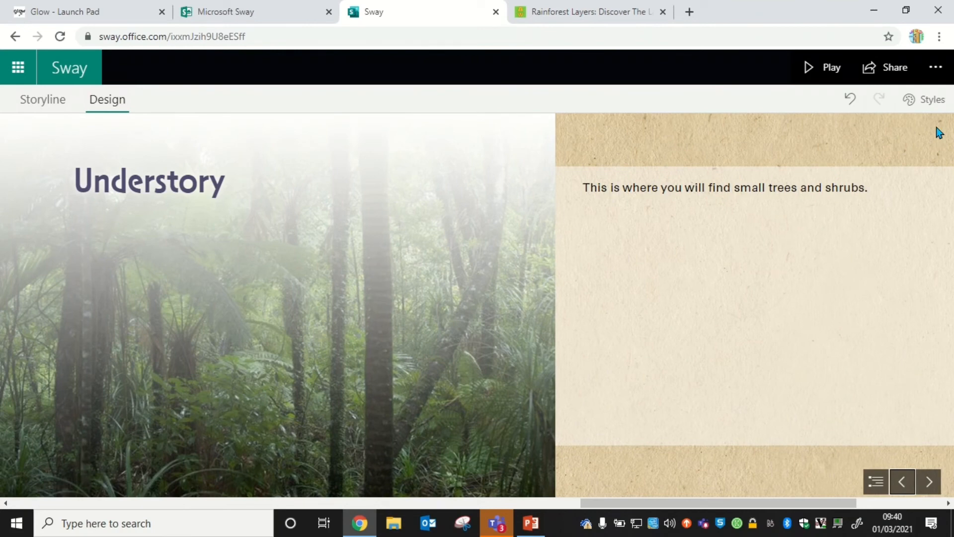
Set the Sway's layout style to Vertical and browse the available style themes.
click(933, 108)
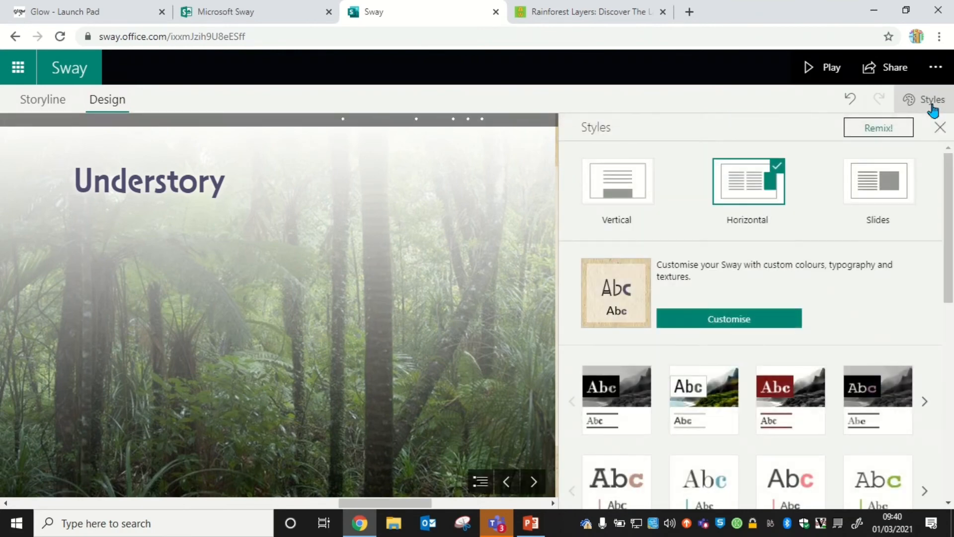
click(622, 193)
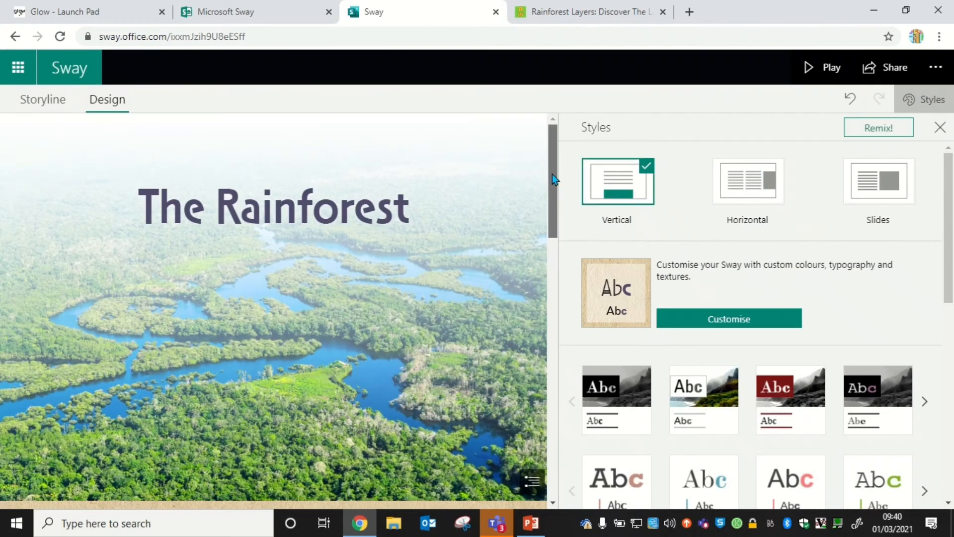
drag(553, 180, 548, 128)
drag(952, 199, 952, 369)
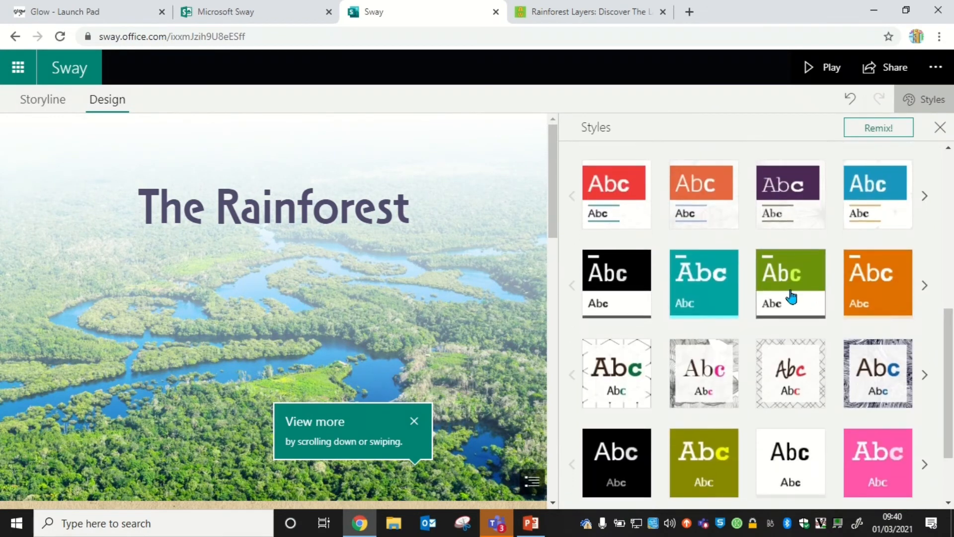
Apply the style theme with the green heading block and white body, and review the Sway with it.
click(789, 294)
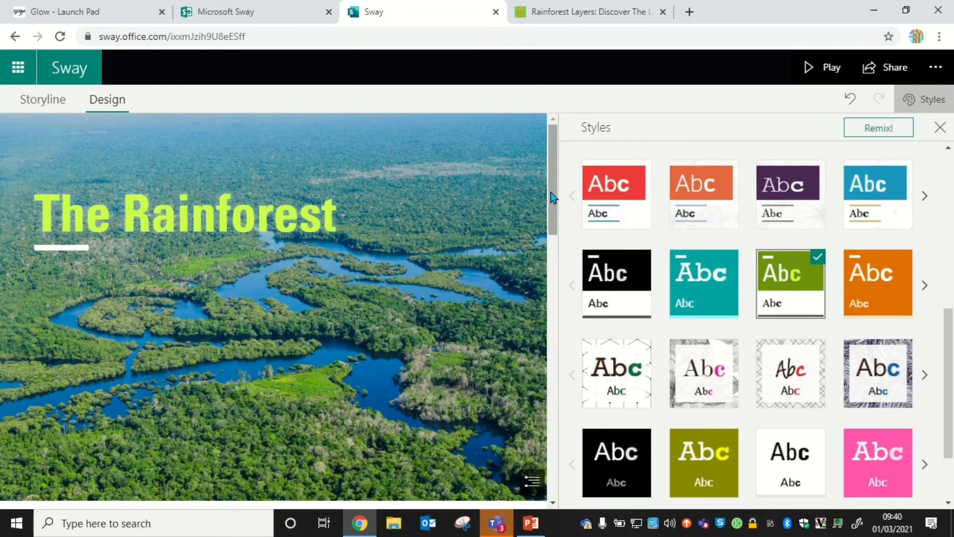
drag(548, 190, 543, 461)
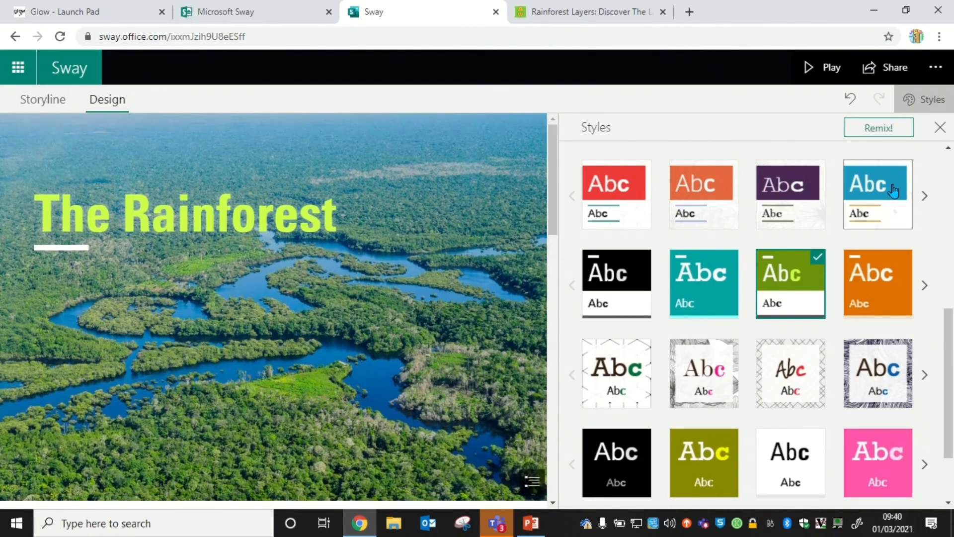
scroll(950, 340, up, 3)
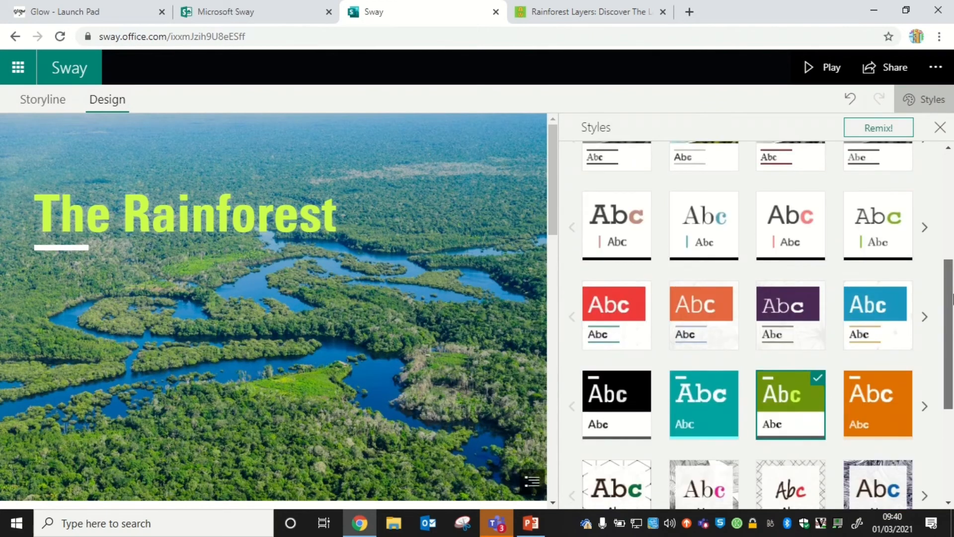
Remix the Sway's design and review the remixed look down to the Understory section.
click(891, 129)
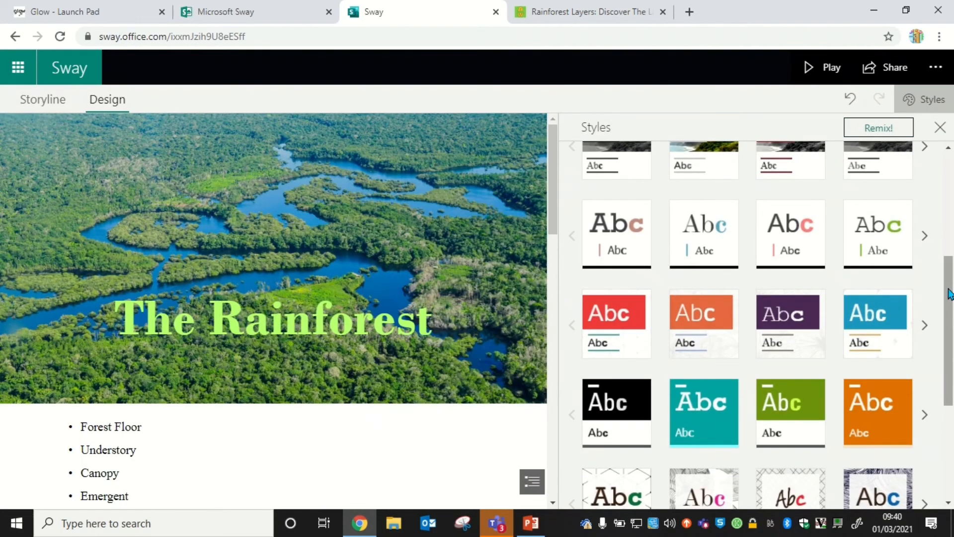
scroll(949, 294, up, 3)
scroll(535, 401, down, 3)
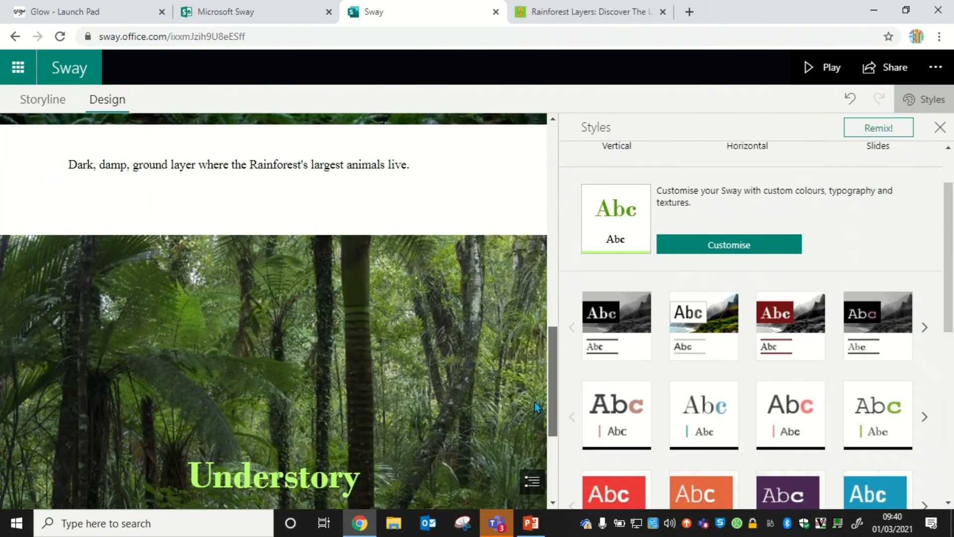
scroll(935, 236, down, 5)
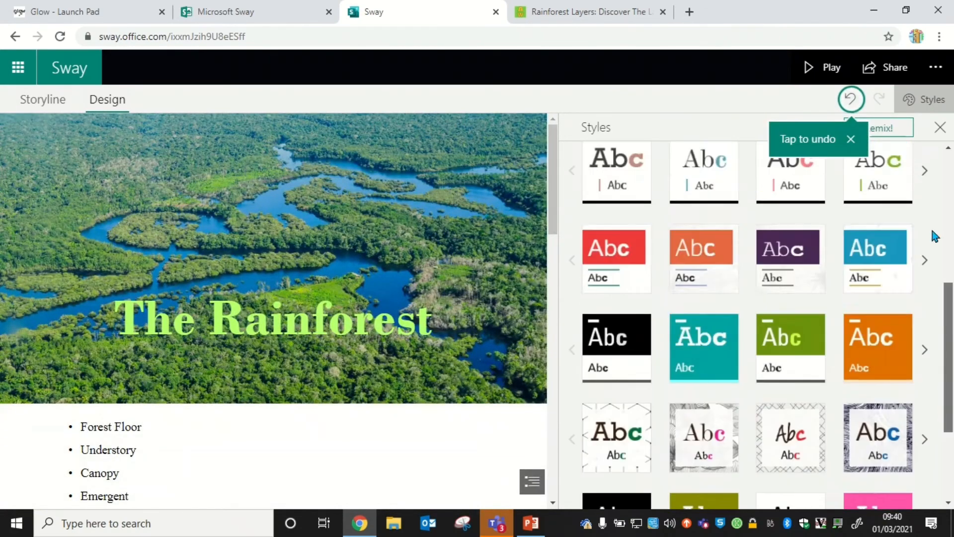
scroll(920, 224, up, 5)
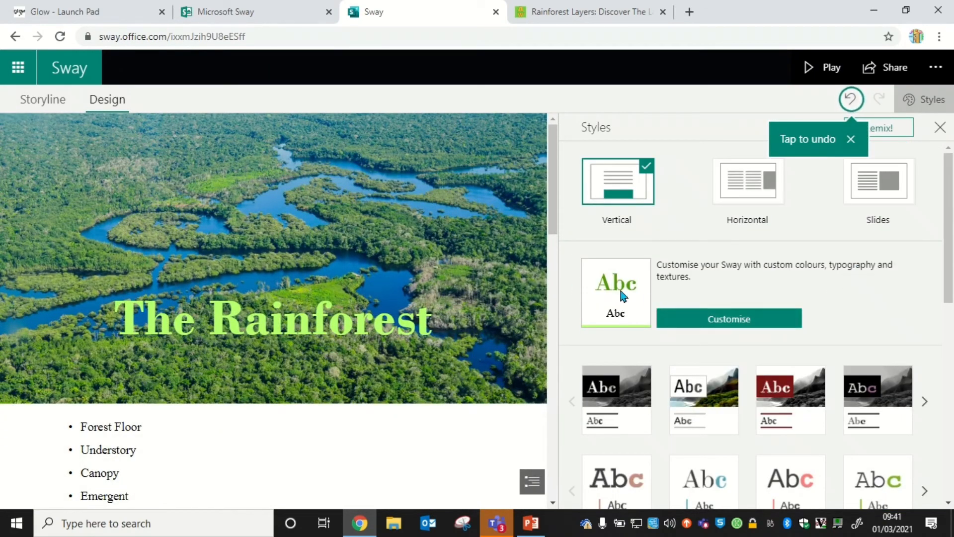
Examine the style's customisation options for colour, fonts, animation emphasis and text size, and close the styles.
click(711, 319)
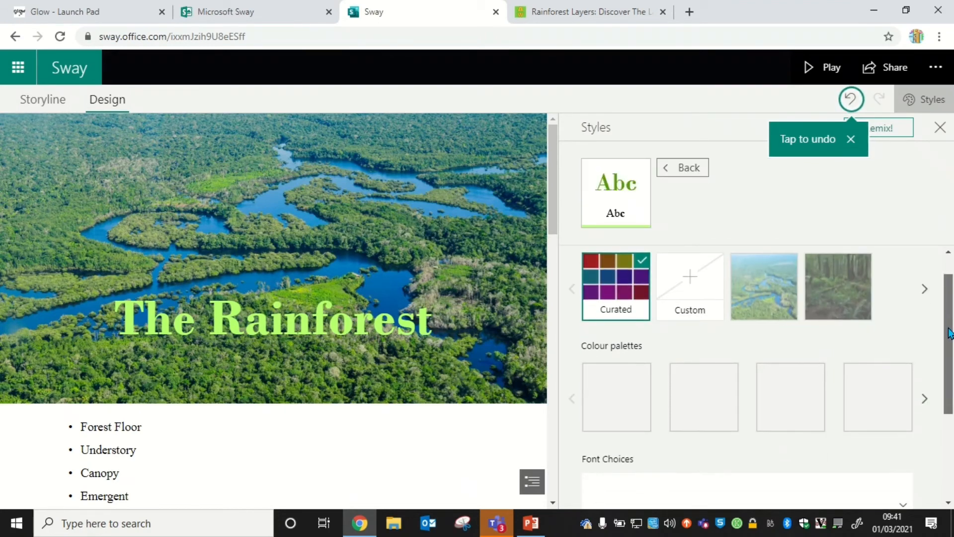
drag(951, 304, 950, 418)
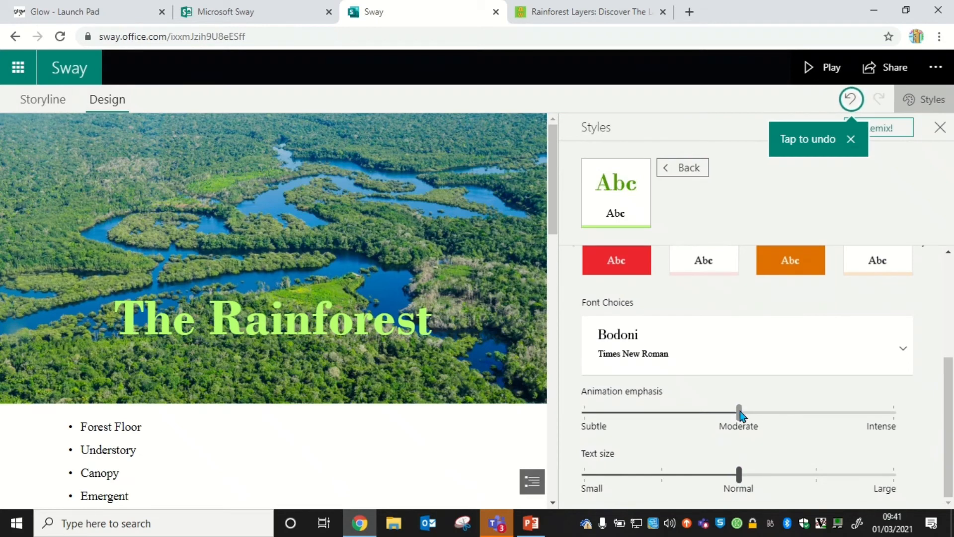
mouse_move(740, 412)
mouse_down()
mouse_move(806, 415)
mouse_move(727, 415)
mouse_move(740, 415)
mouse_up()
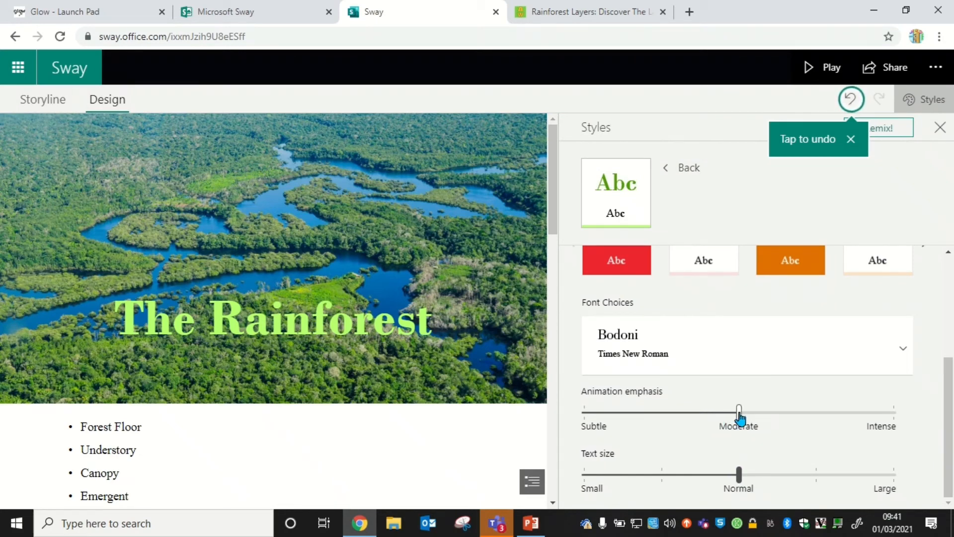
mouse_move(739, 475)
mouse_down()
mouse_move(801, 486)
mouse_move(718, 471)
mouse_move(754, 477)
mouse_move(739, 479)
mouse_up()
drag(950, 380, 953, 281)
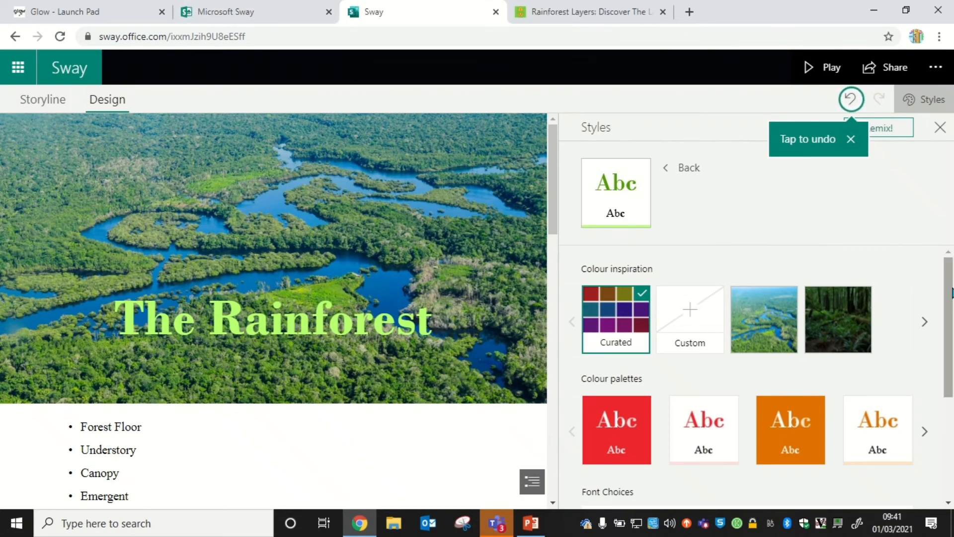
click(940, 128)
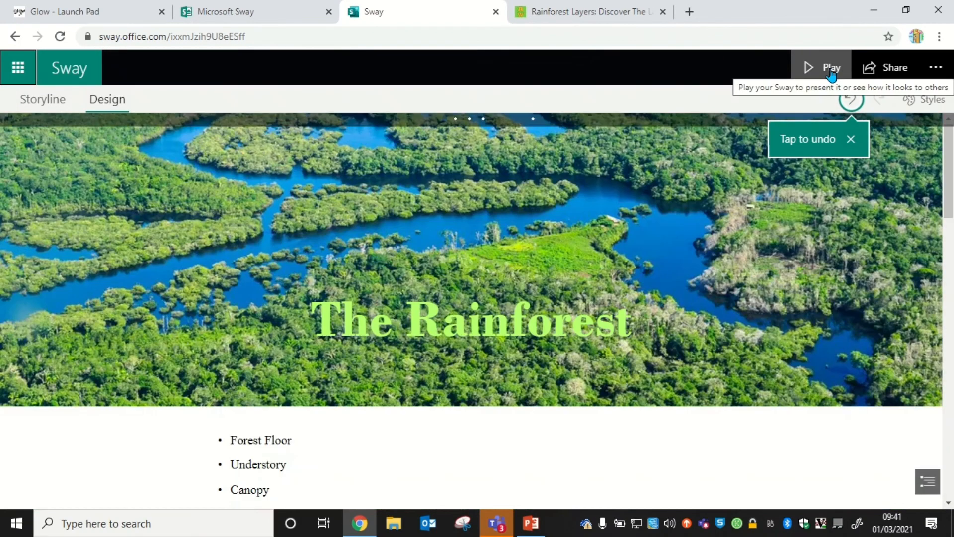
Play the Sway, view it through to the Canopy heading at the end, and return to the title.
click(830, 69)
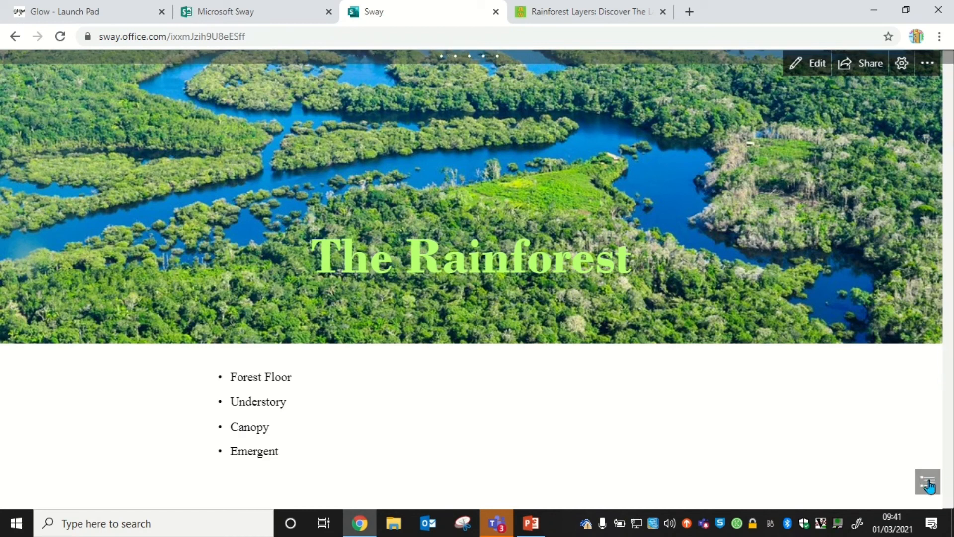
scroll(884, 454, up, 1)
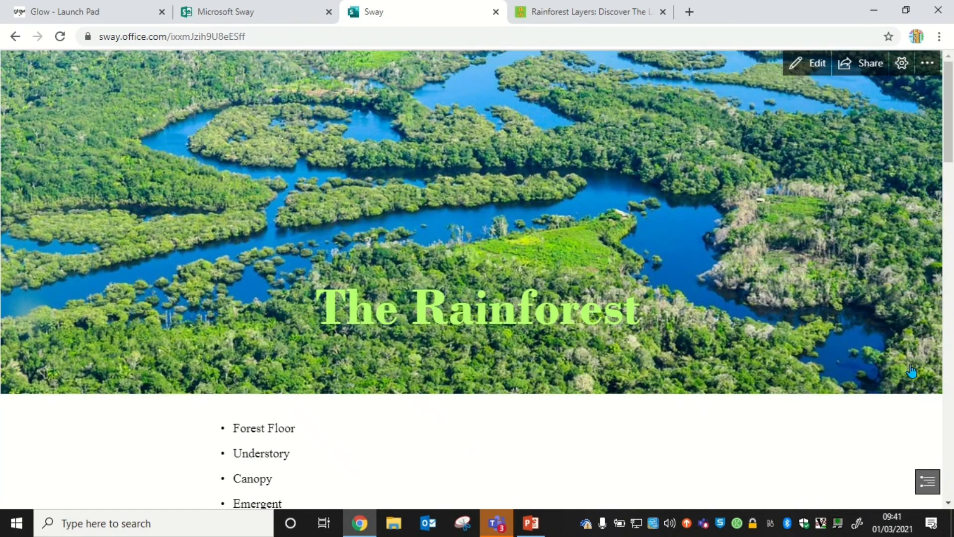
drag(952, 326, 953, 457)
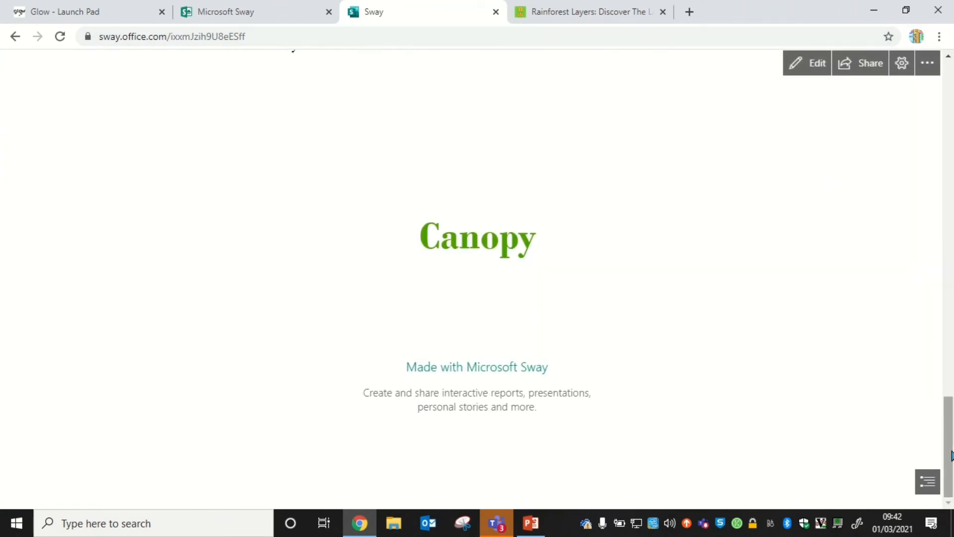
key(Home)
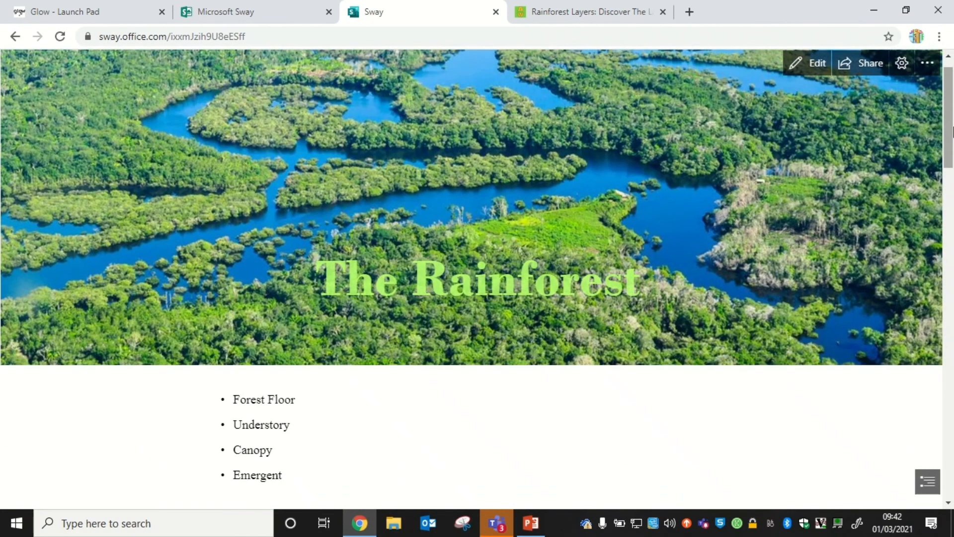
scroll(948, 120, up, 1)
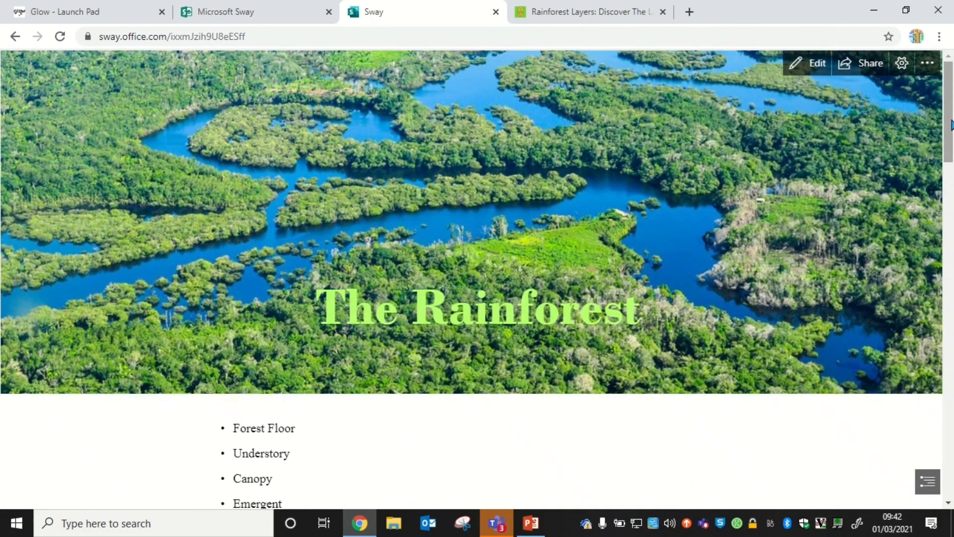
Share the Sway with anyone with a link for viewing, and copy the share link.
click(864, 71)
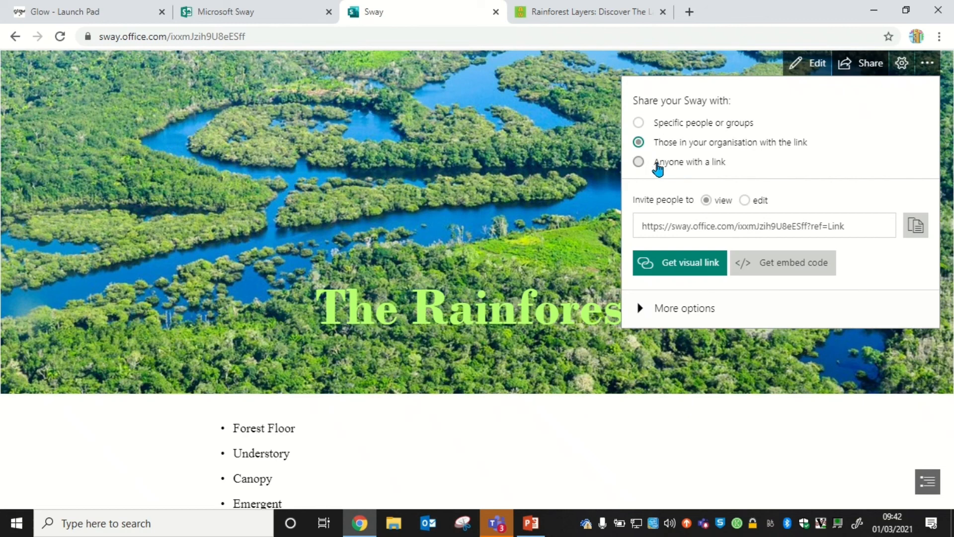
click(639, 164)
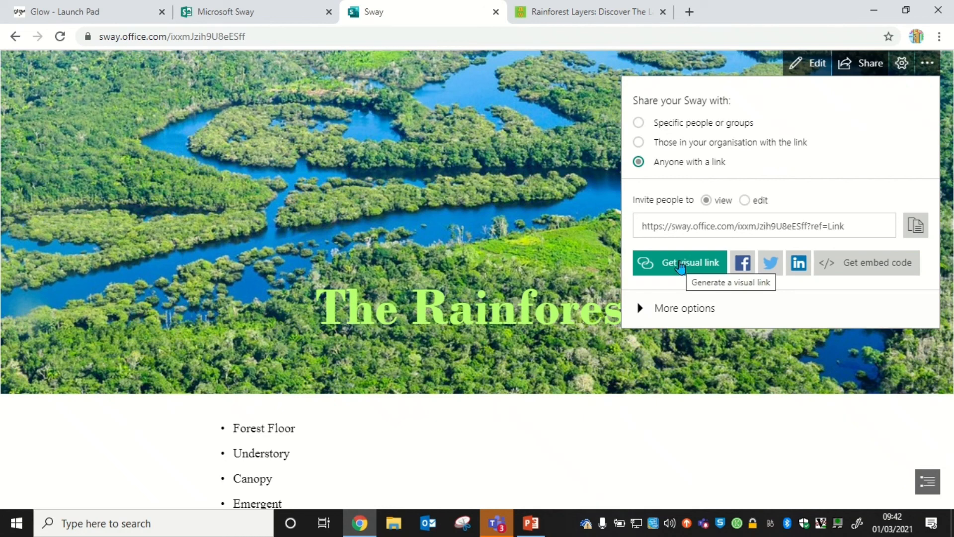
click(917, 238)
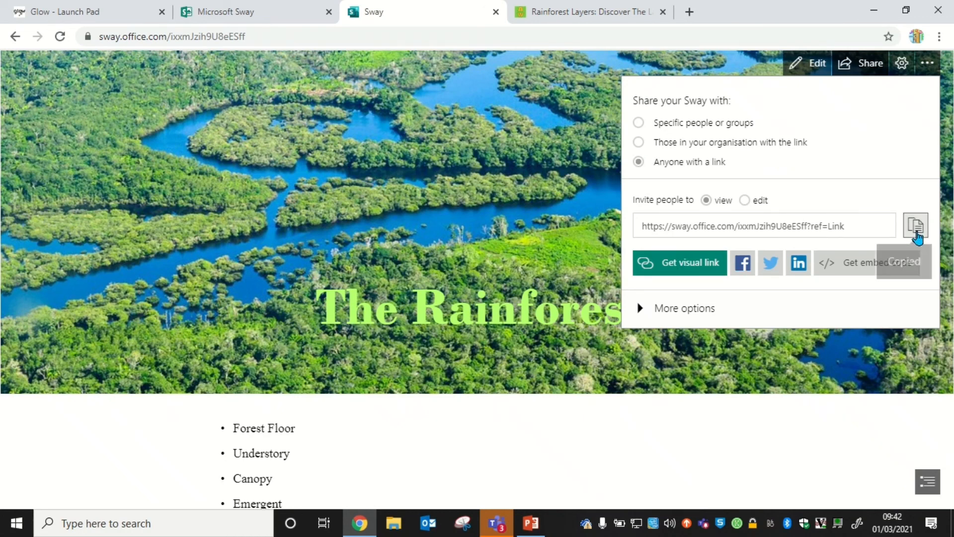
Generate a visual link for the Sway, copy its thumbnail for an email message, and close the dialog.
click(675, 259)
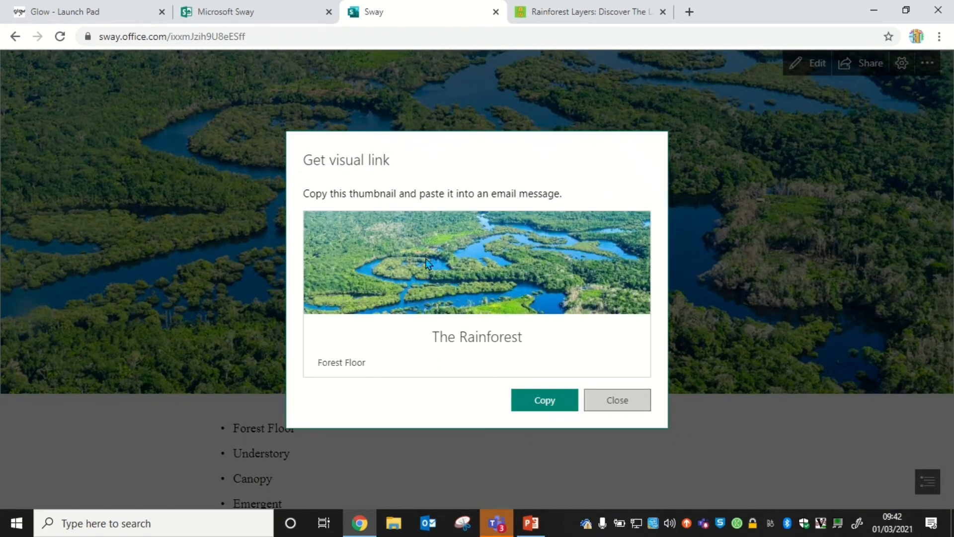
click(547, 403)
click(642, 401)
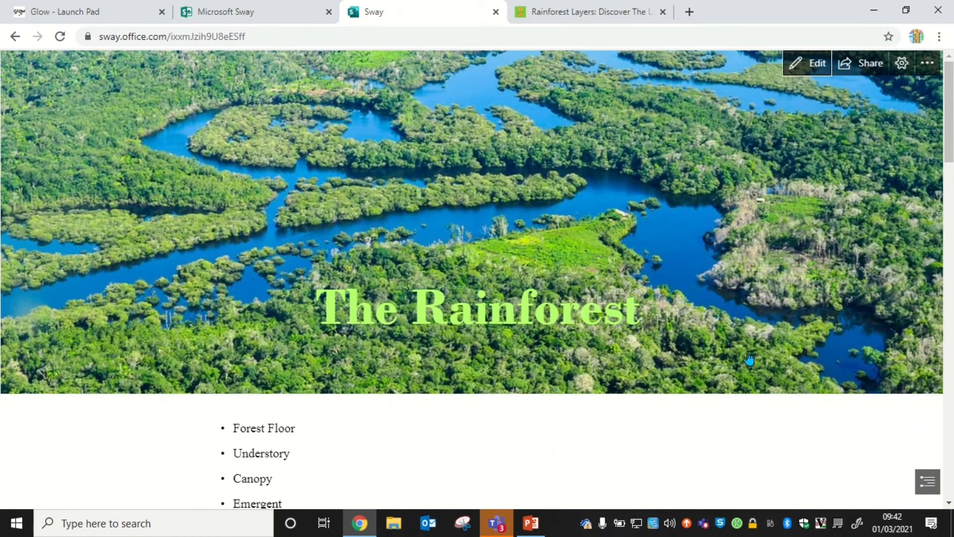
scroll(949, 120, down, 2)
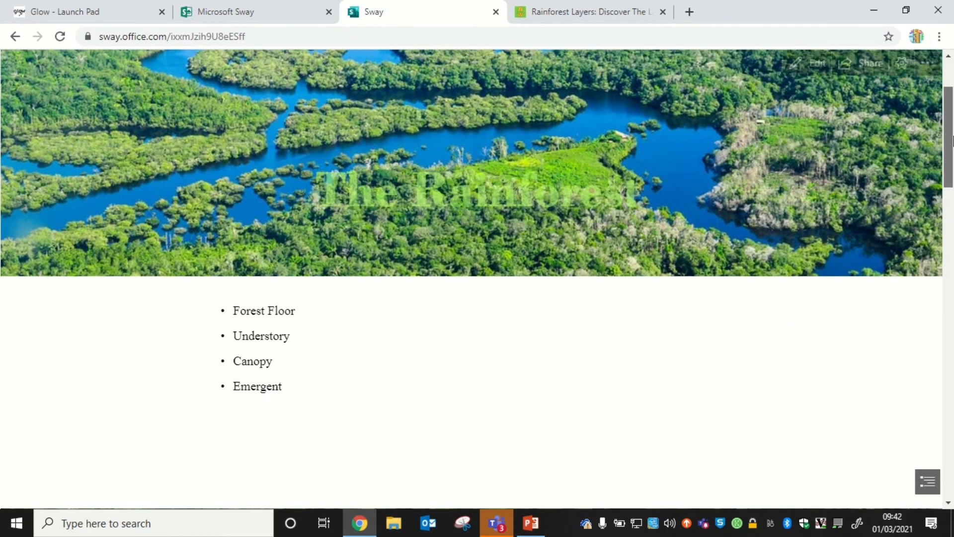
scroll(949, 119, up, 2)
mouse_move(450, 6)
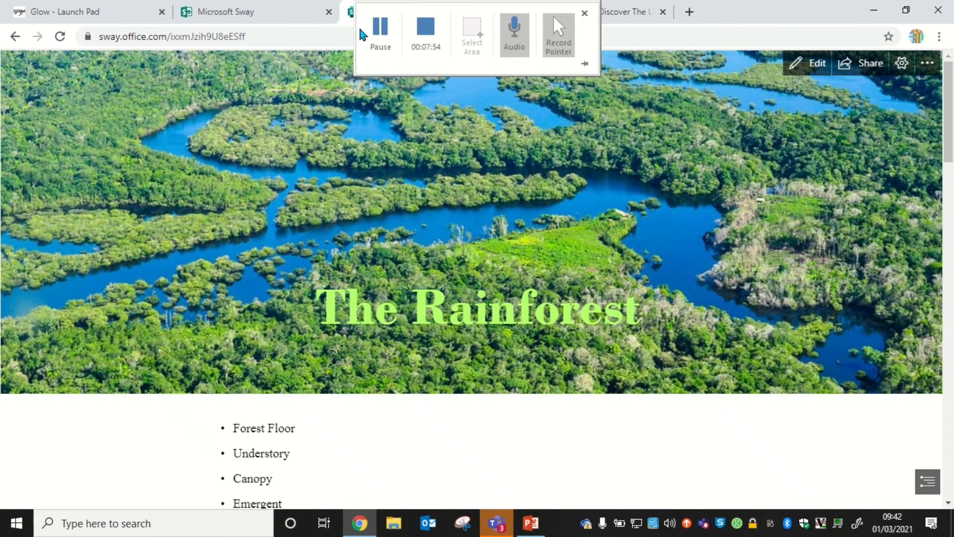
click(420, 27)
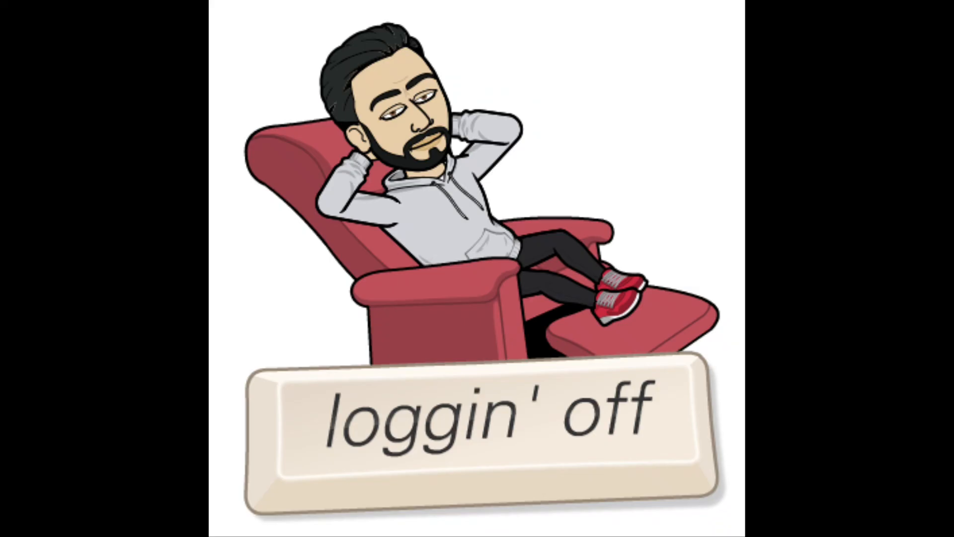